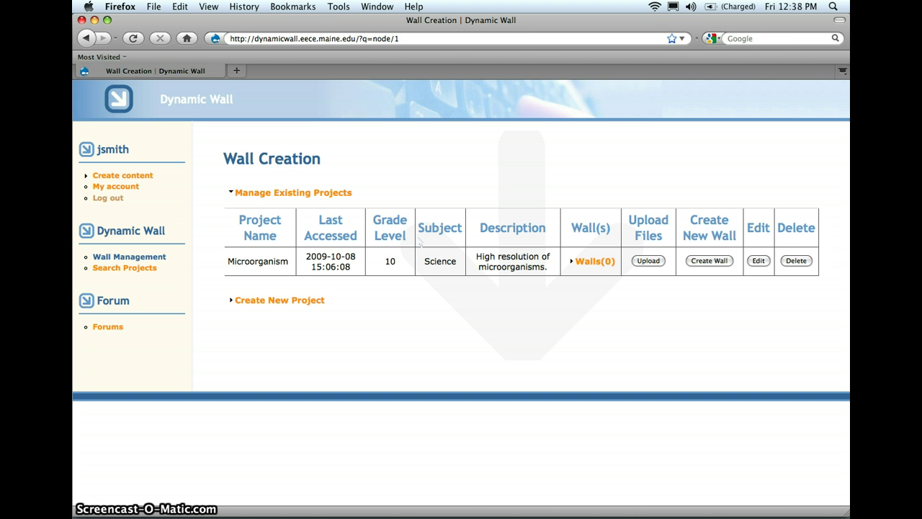
Begin creating a wall for the Microorganism project (grade 10 Science), which has 0 walls.
{"action": "left_click", "coordinate": [702, 261]}
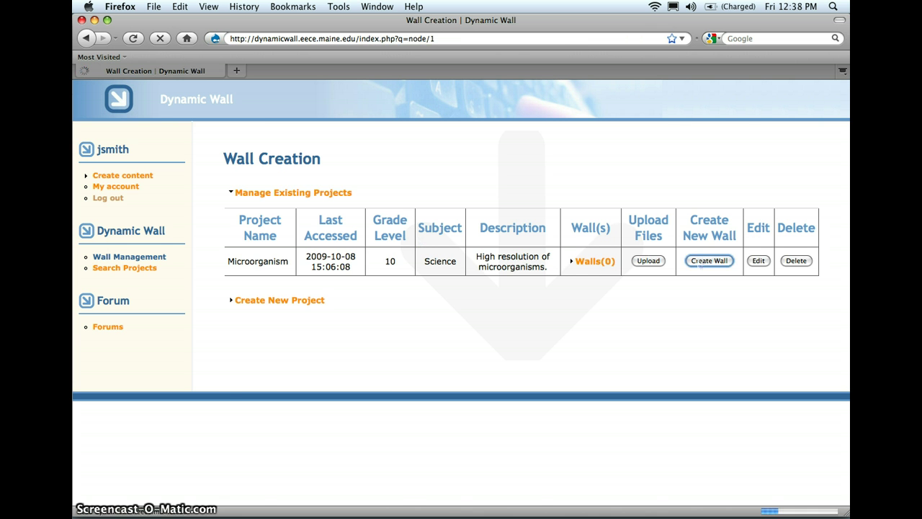
Name the display session 'Bacteria' and fill in the teacher and student passwords.
{"action": "left_click", "coordinate": [334, 342]}
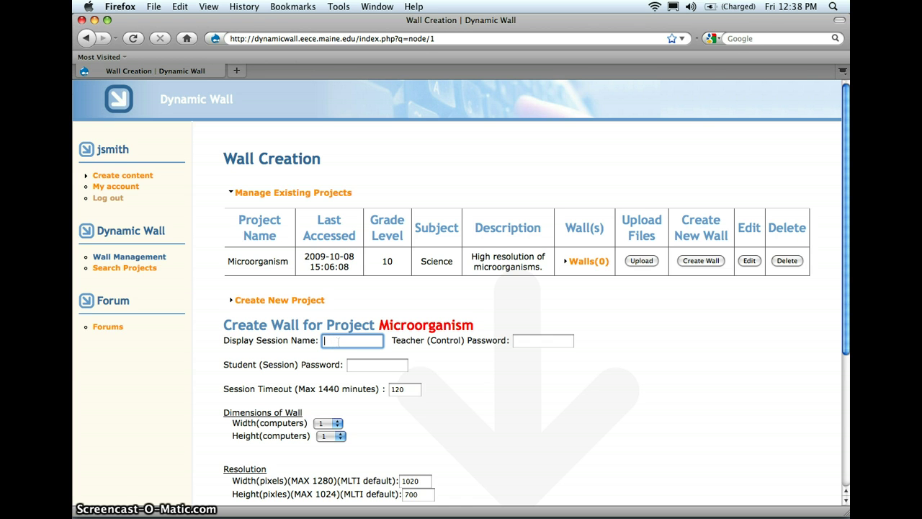
{"action": "type", "text": "Bac"}
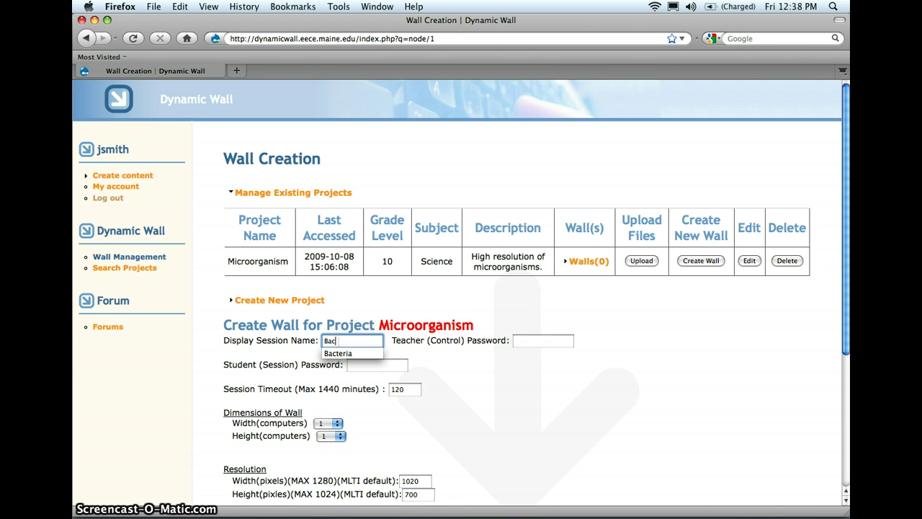
{"action": "type", "text": "teria"}
{"action": "key", "text": "Tab"}
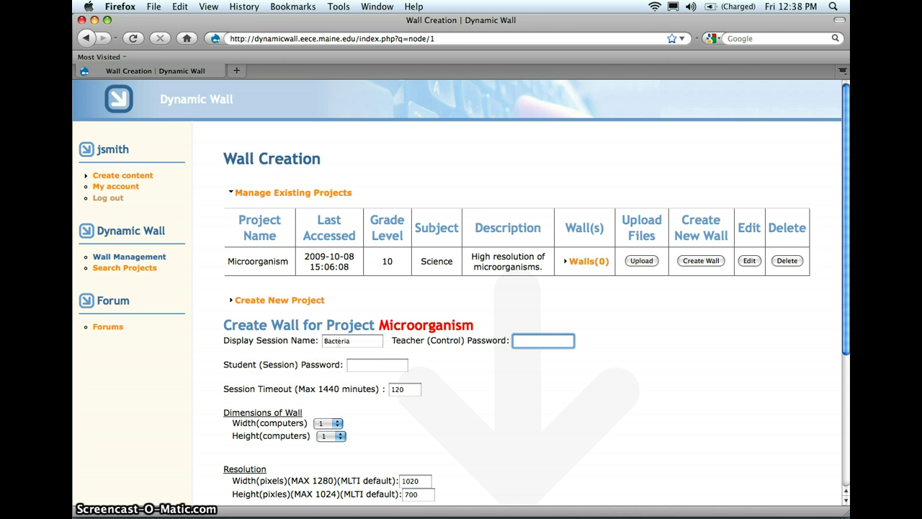
{"action": "type", "text": "teacher"}
{"action": "key", "text": "Tab"}
{"action": "type", "text": "student"}
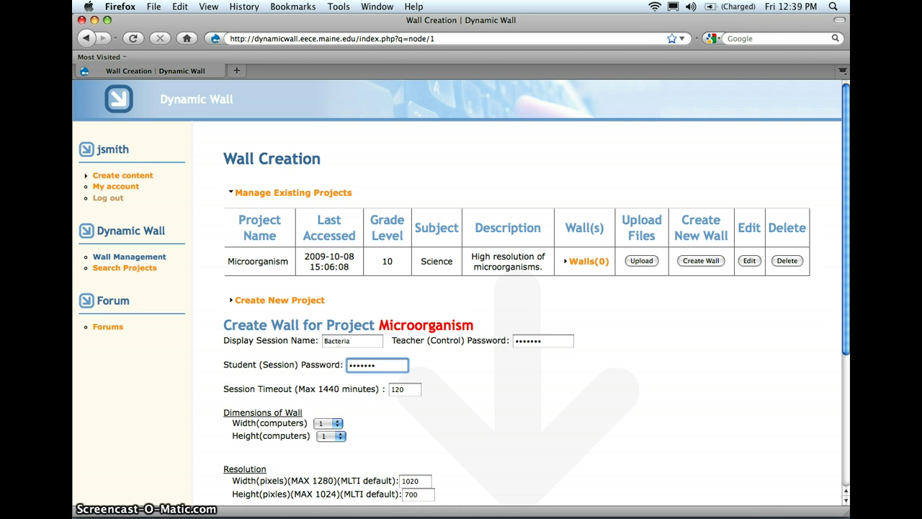
{"action": "left_click", "coordinate": [551, 340]}
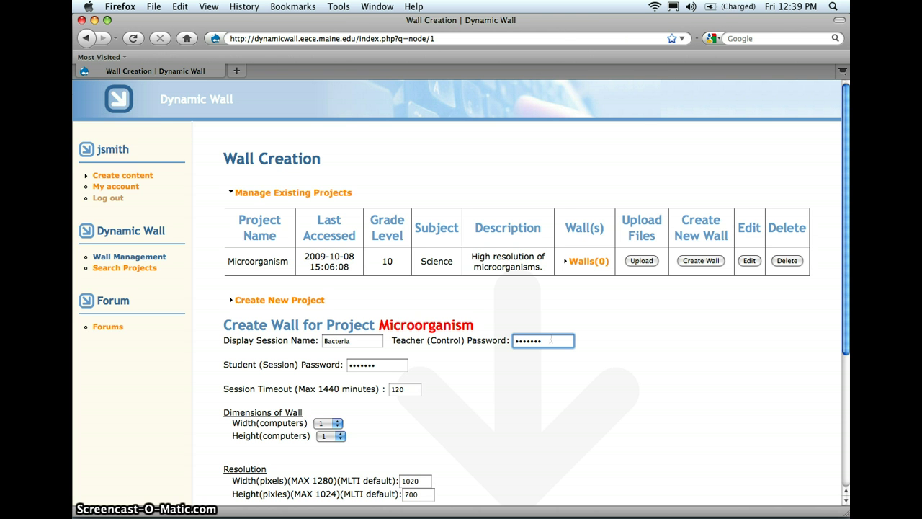
{"action": "left_click", "coordinate": [379, 366]}
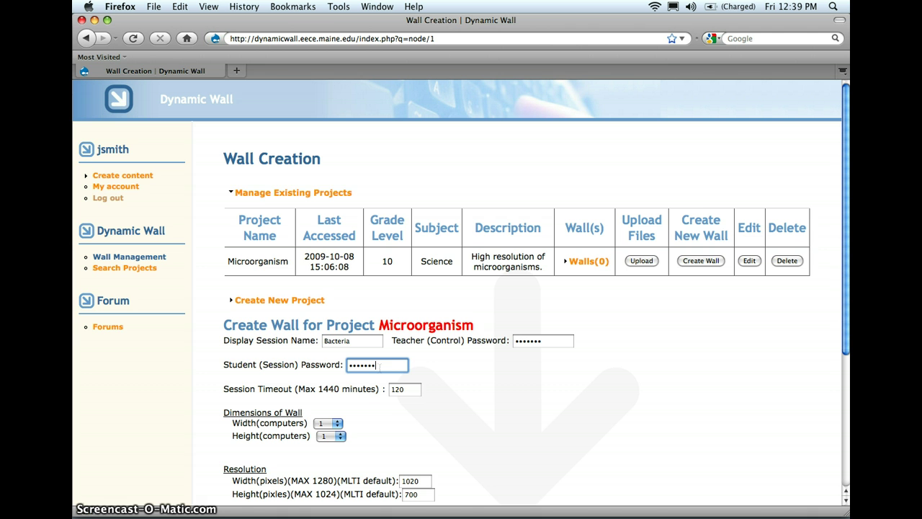
{"action": "left_click", "coordinate": [388, 365]}
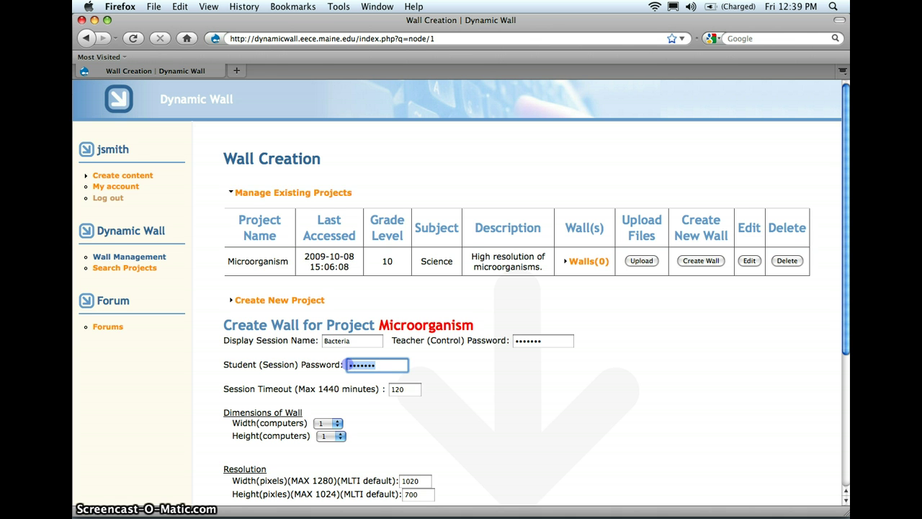
{"action": "left_click", "coordinate": [406, 367]}
Set the wall width and height to 3 computers each.
{"action": "key", "text": "Tab"}
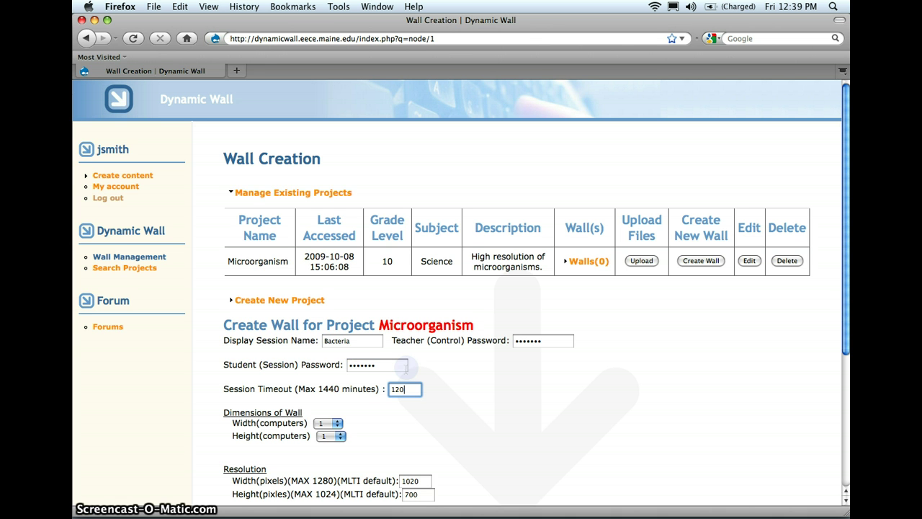
{"action": "key", "text": "Tab"}
{"action": "key", "text": "space"}
{"action": "key", "text": "Return"}
{"action": "key", "text": "Tab"}
{"action": "key", "text": "space"}
{"action": "key", "text": "Return"}
{"action": "key", "text": "Tab"}
Set the screen border width and height to 0, then create the wall.
{"action": "scroll", "coordinate": [334, 368], "scroll_direction": "down", "scroll_amount": 2}
{"action": "scroll", "coordinate": [334, 368], "scroll_direction": "down", "scroll_amount": 1}
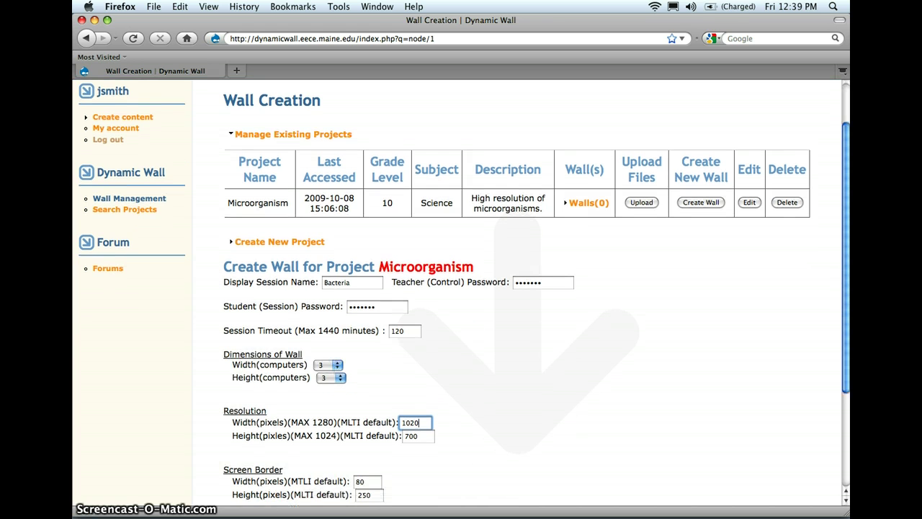
{"action": "left_click", "coordinate": [367, 481]}
{"action": "double_click", "coordinate": [368, 481]}
{"action": "type", "text": "0"}
{"action": "key", "text": "Tab"}
{"action": "type", "text": "0"}
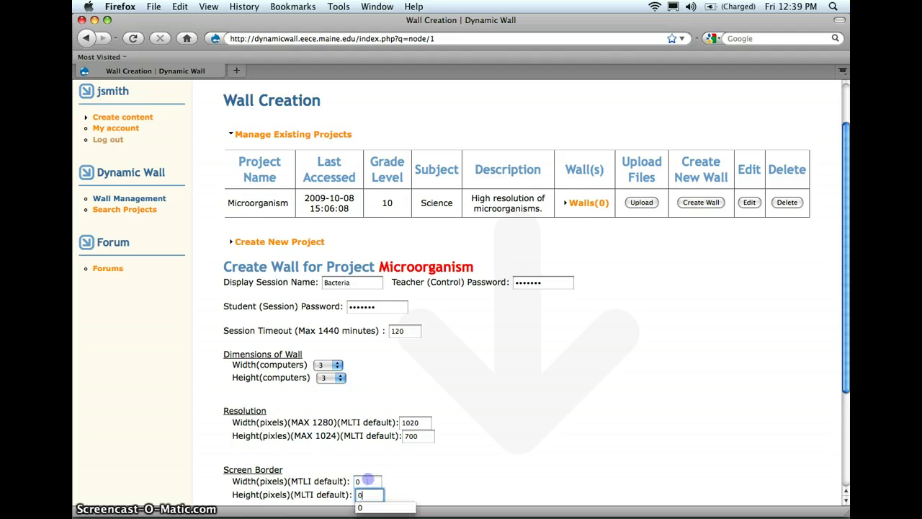
{"action": "scroll", "coordinate": [368, 480], "scroll_direction": "down", "scroll_amount": 5}
{"action": "left_click", "coordinate": [367, 479]}
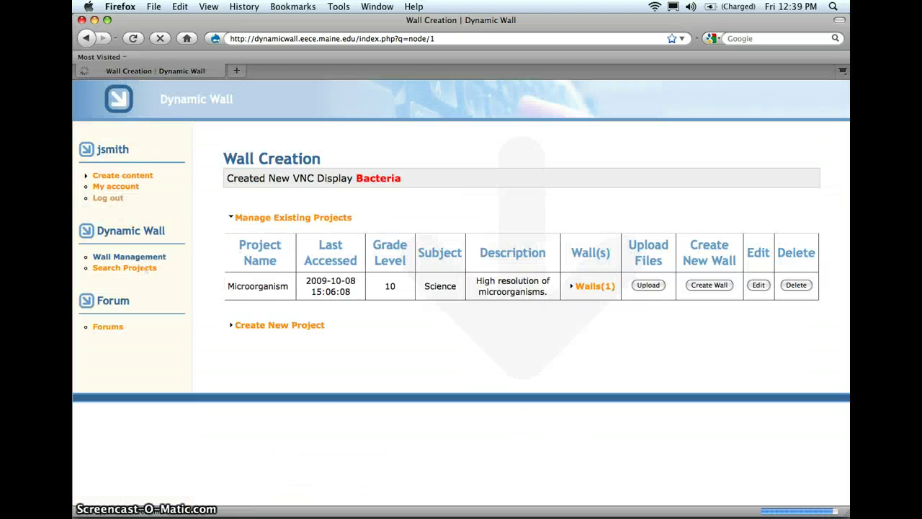
Open the Bacteria wall to check its session code, then log out of the teacher account.
{"action": "left_click", "coordinate": [380, 180]}
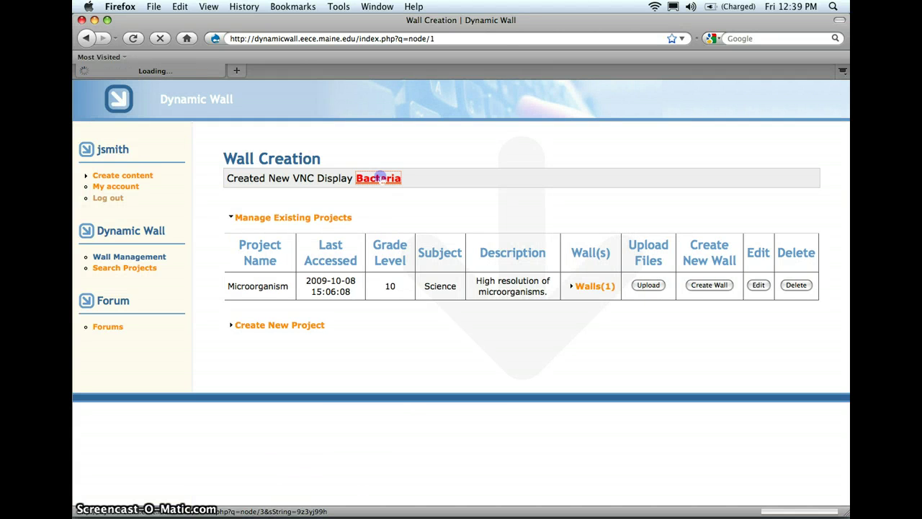
{"action": "left_click_drag", "start_coordinate": [363, 197], "coordinate": [438, 198]}
{"action": "left_click", "coordinate": [438, 198]}
{"action": "left_click", "coordinate": [438, 198]}
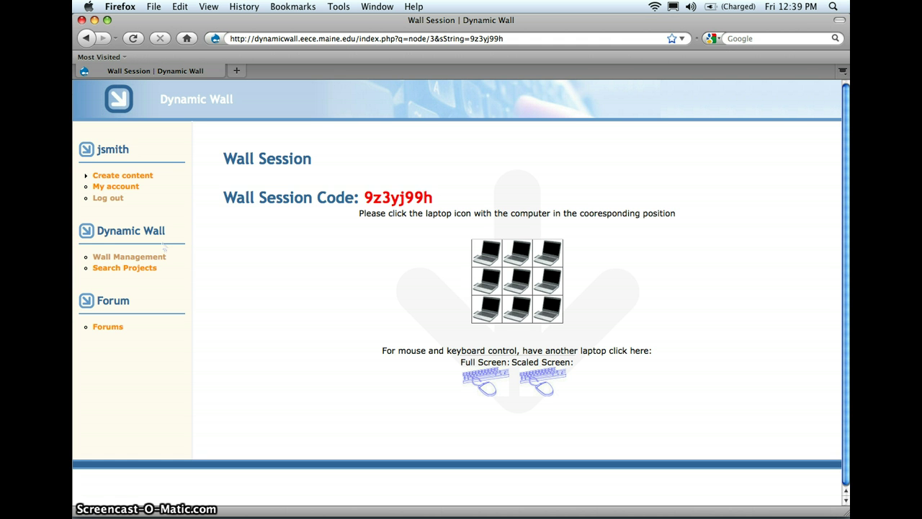
{"action": "left_click", "coordinate": [108, 199]}
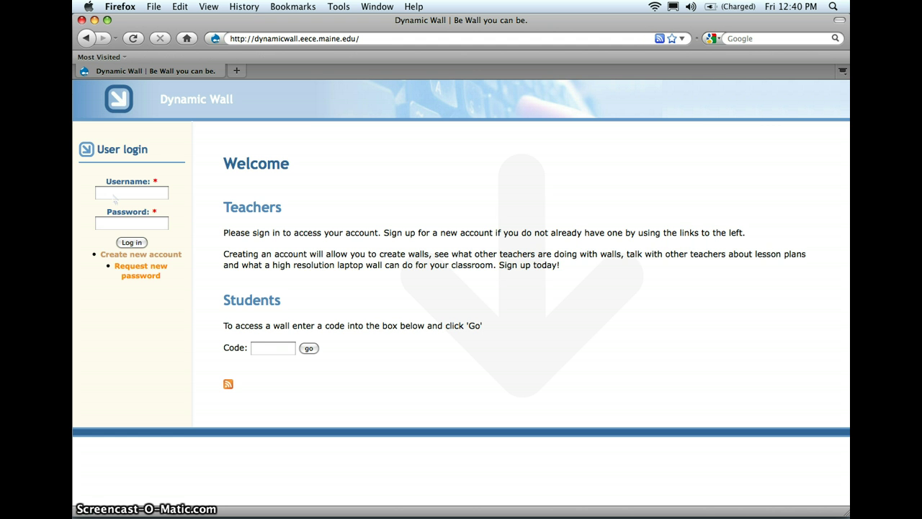
Enter the wall's session code in the Students Code box and submit it.
{"action": "left_click", "coordinate": [267, 351]}
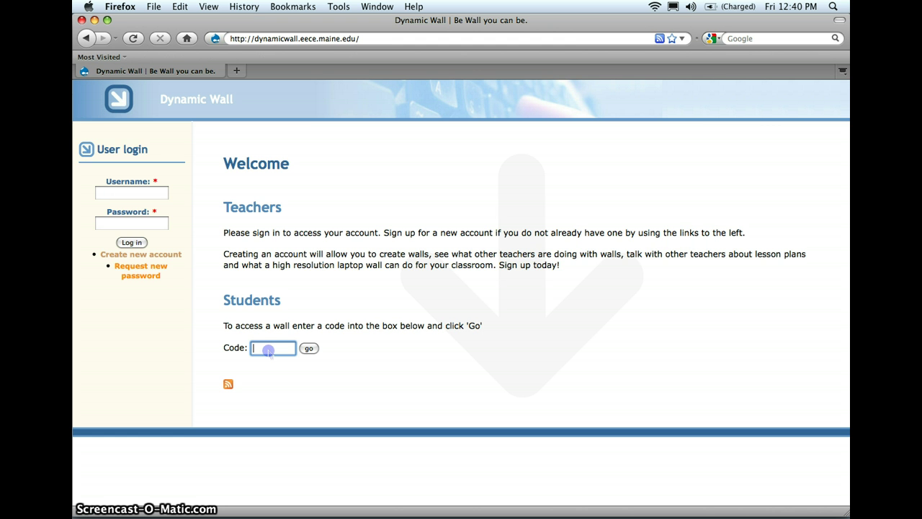
{"action": "type", "text": "9z3yj99h"}
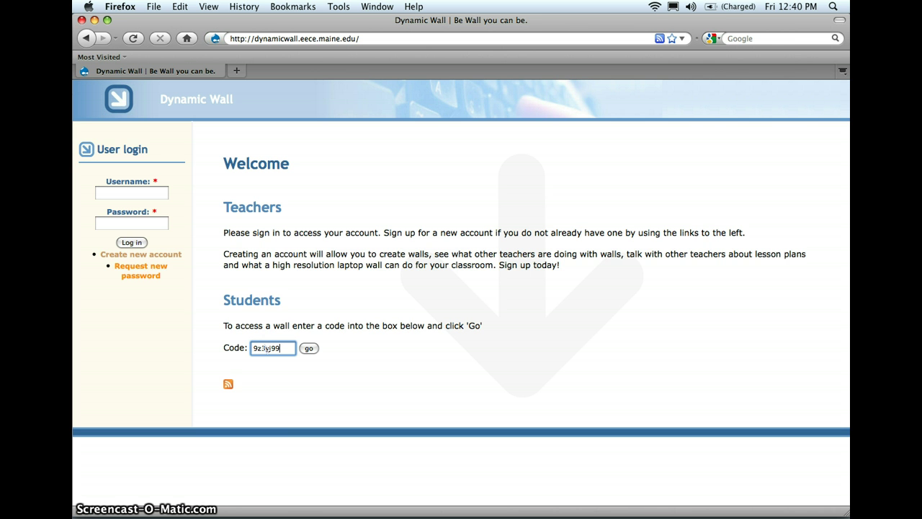
{"action": "left_click", "coordinate": [308, 348]}
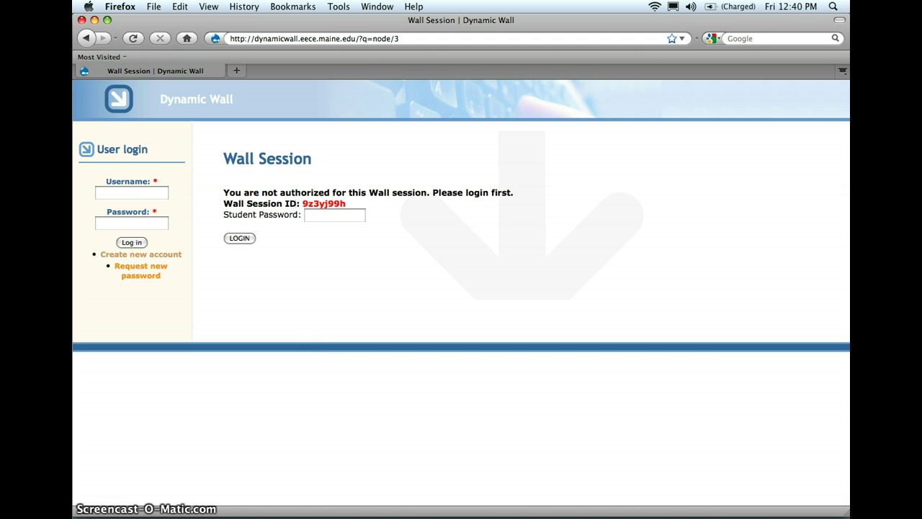
Log in with the student password to reach the 3×3 laptop grid.
{"action": "left_click", "coordinate": [324, 216]}
{"action": "type", "text": "•••••••"}
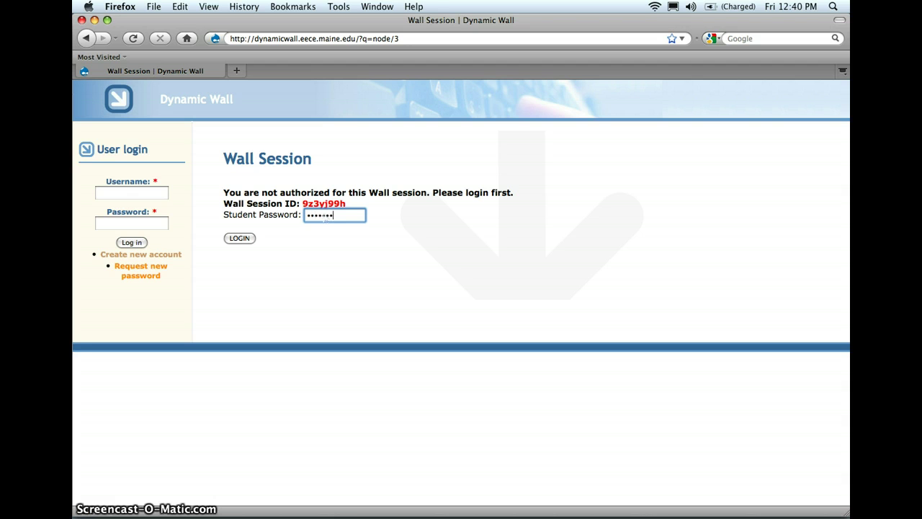
{"action": "left_click", "coordinate": [239, 241]}
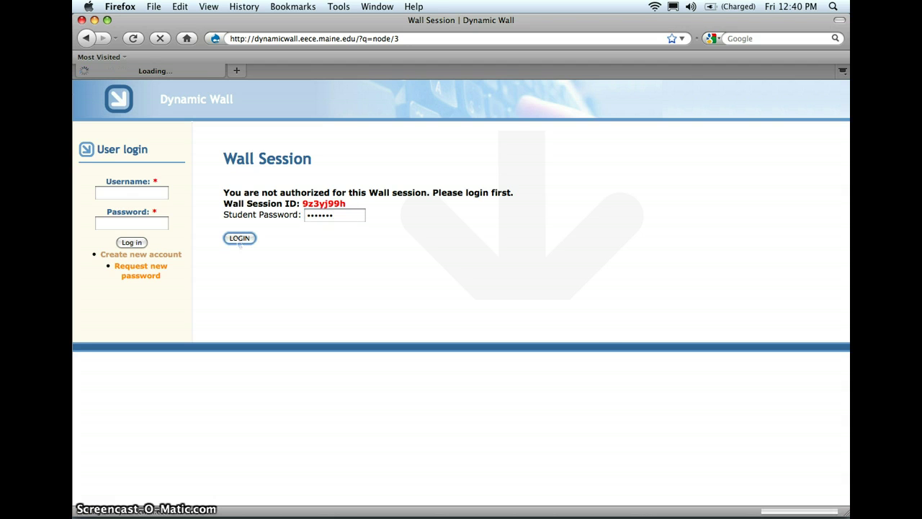
{"action": "left_click_drag", "start_coordinate": [358, 213], "coordinate": [642, 350]}
{"action": "left_click", "coordinate": [642, 350]}
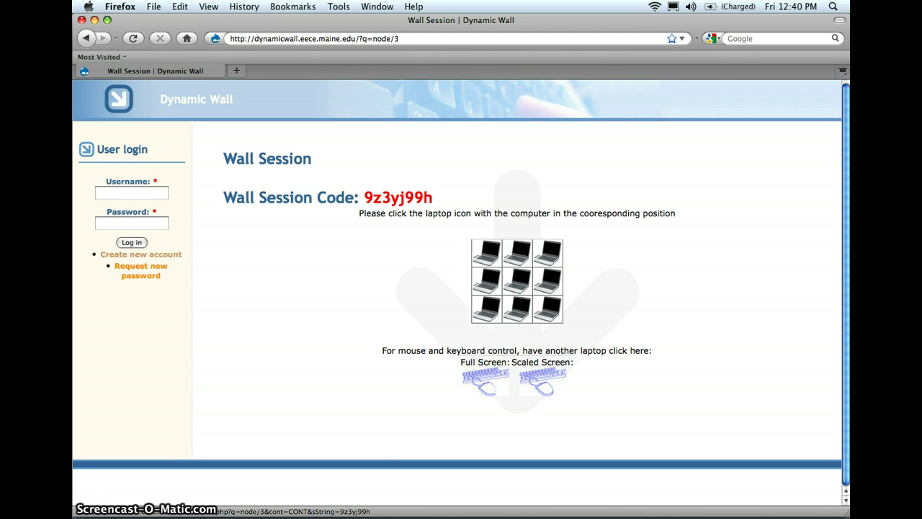
{"action": "left_click", "coordinate": [546, 379]}
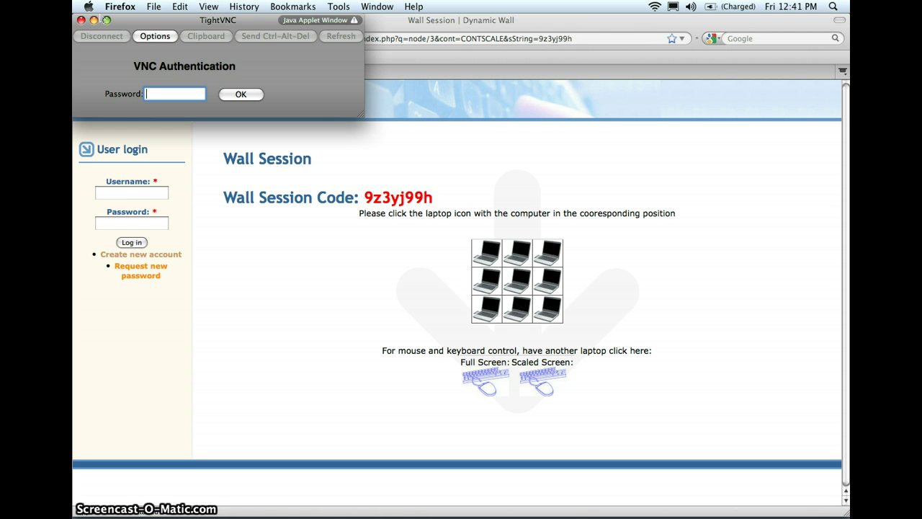
{"action": "left_click", "coordinate": [81, 21]}
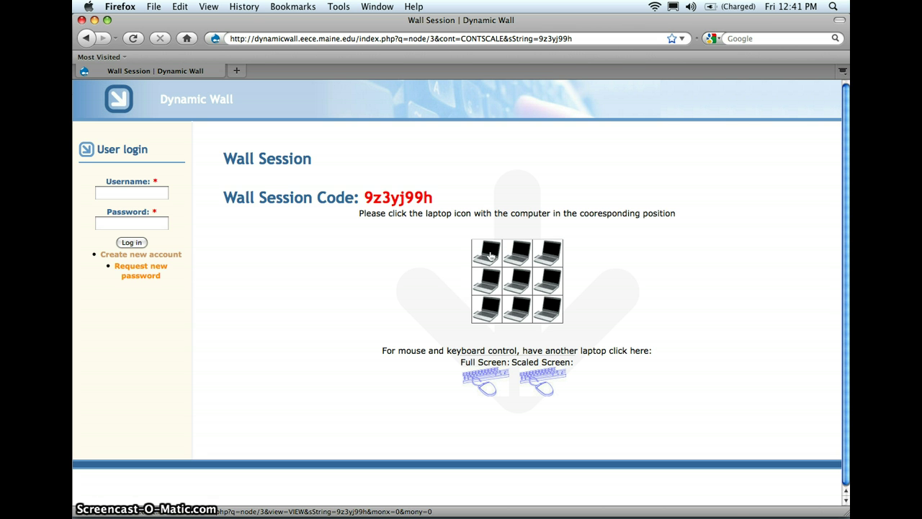
Open the TightVNC viewer for the top-left laptop, showing Google Earth on dynamicwall:30.
{"action": "left_click", "coordinate": [490, 255]}
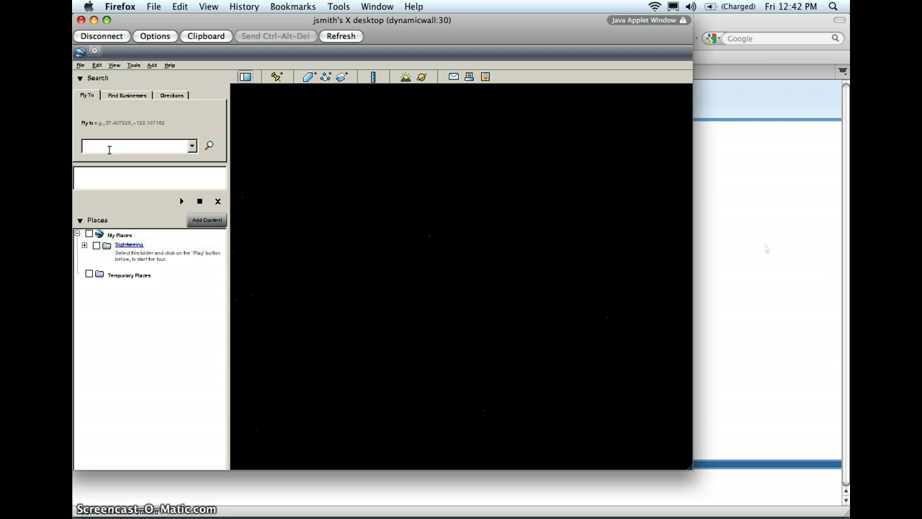
Fly Google Earth to 'orono, me', then reconnect to the wall's centre screen.
{"action": "type", "text": "orono"}
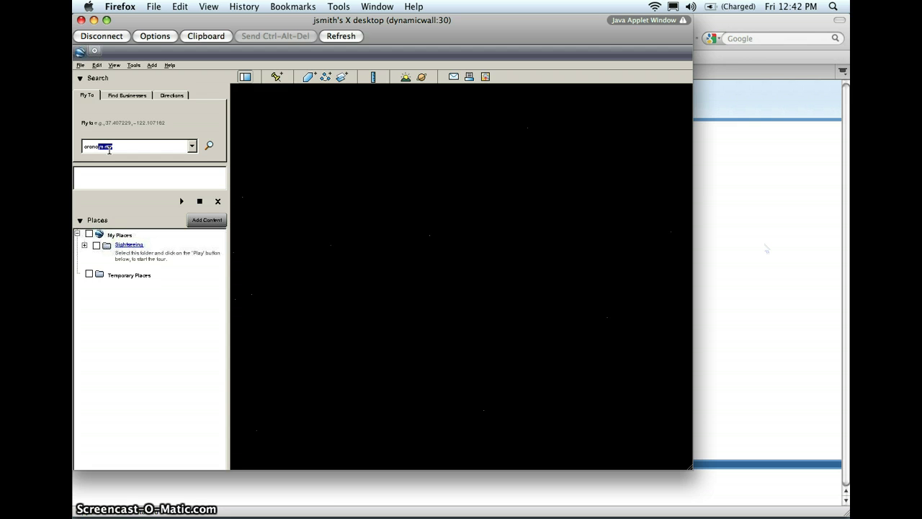
{"action": "type", "text": ", me"}
{"action": "key", "text": "Return"}
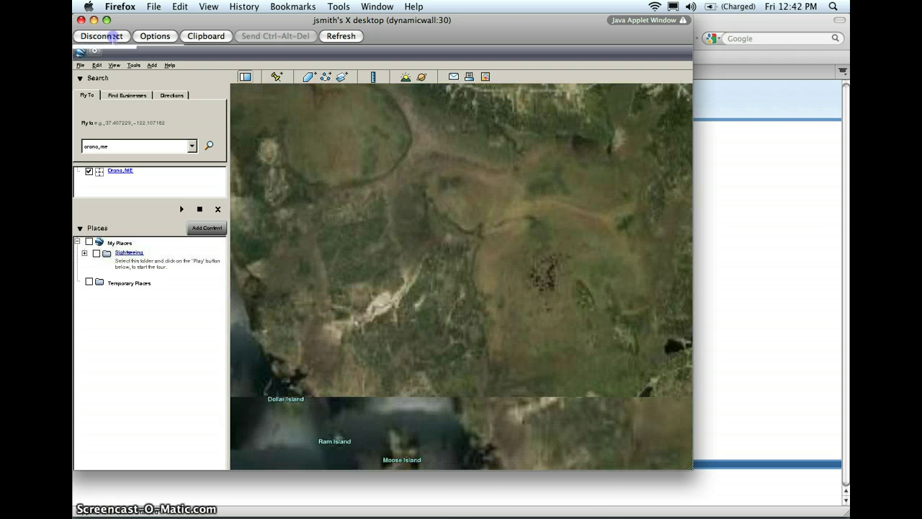
{"action": "left_click", "coordinate": [101, 36]}
{"action": "left_click", "coordinate": [193, 72]}
{"action": "left_click", "coordinate": [518, 283]}
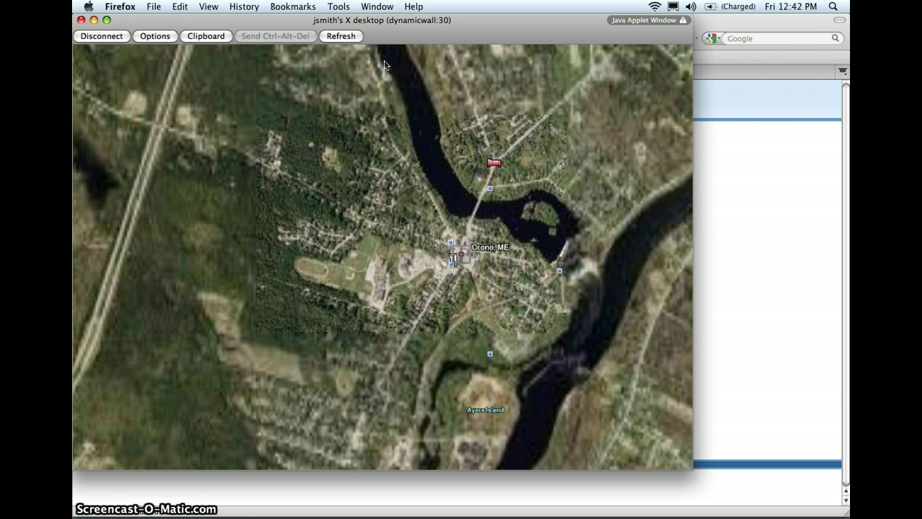
{"action": "left_click_drag", "start_coordinate": [382, 21], "coordinate": [380, 20]}
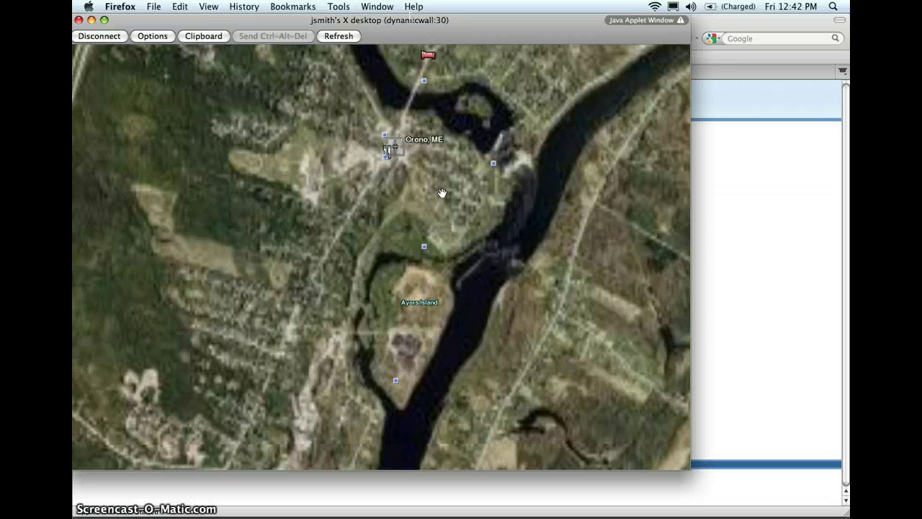
Reconnect through Scaled Screen with the VNC password to see the whole wall desktop.
{"action": "left_click", "coordinate": [106, 36]}
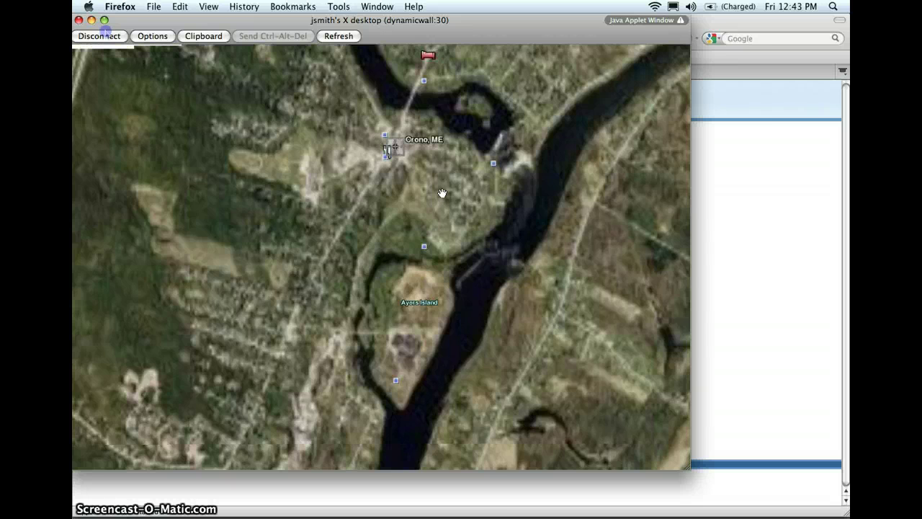
{"action": "left_click", "coordinate": [193, 75]}
{"action": "left_click", "coordinate": [541, 380]}
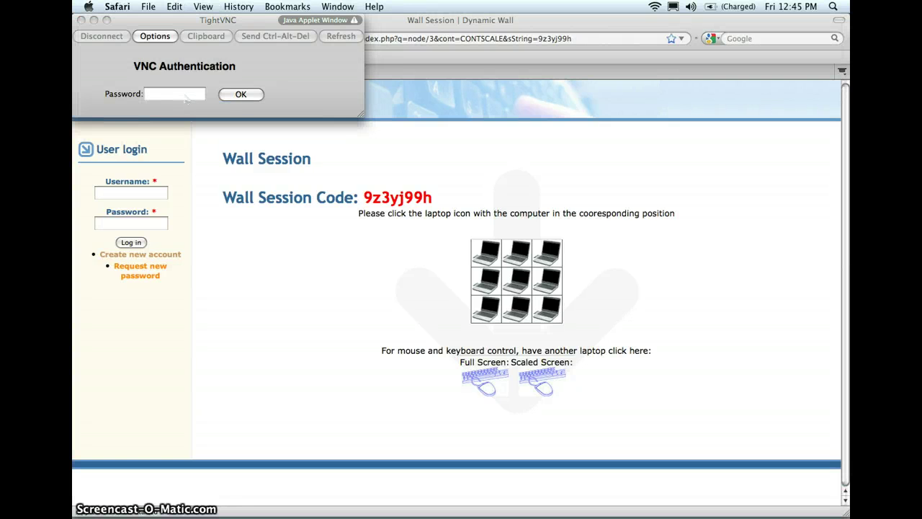
{"action": "left_click", "coordinate": [183, 95]}
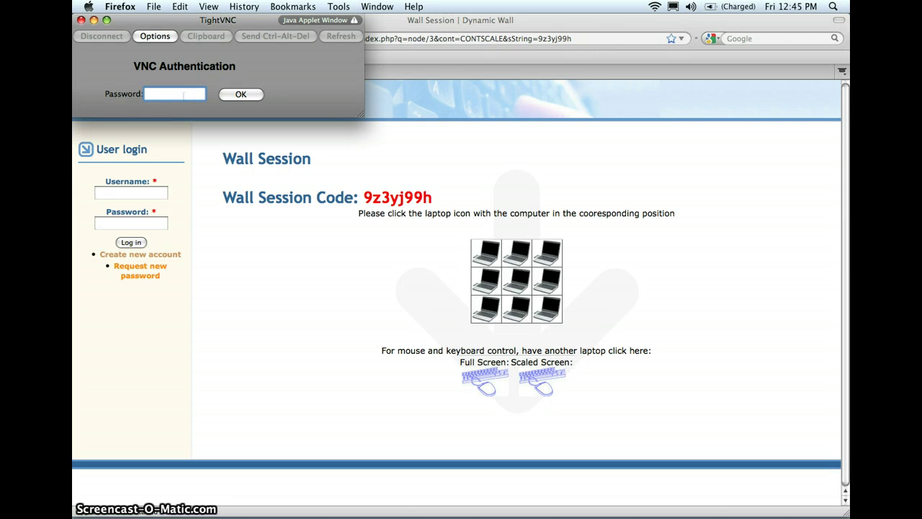
{"action": "type", "text": "********"}
{"action": "left_click", "coordinate": [243, 95]}
{"action": "left_click", "coordinate": [244, 96]}
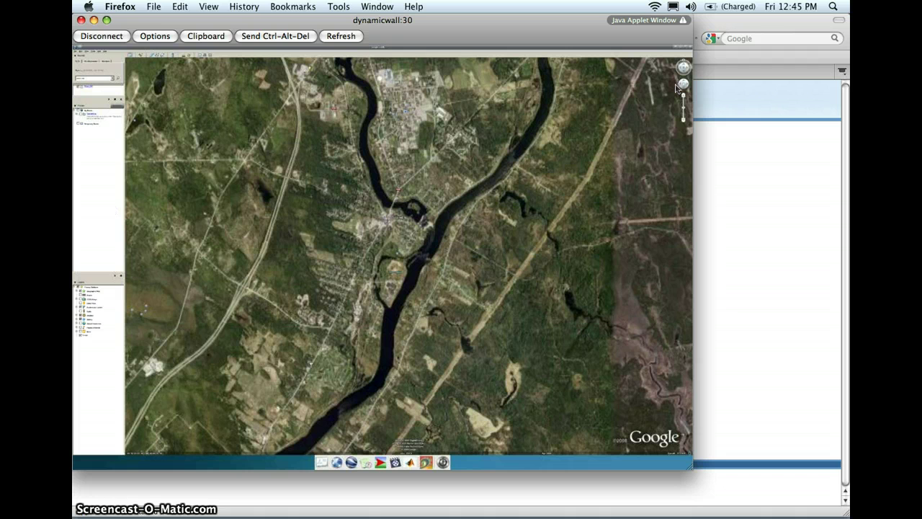
Close Google Earth, relaunch it from the dock, dismiss its startup tips, and close it again.
{"action": "left_click", "coordinate": [690, 51]}
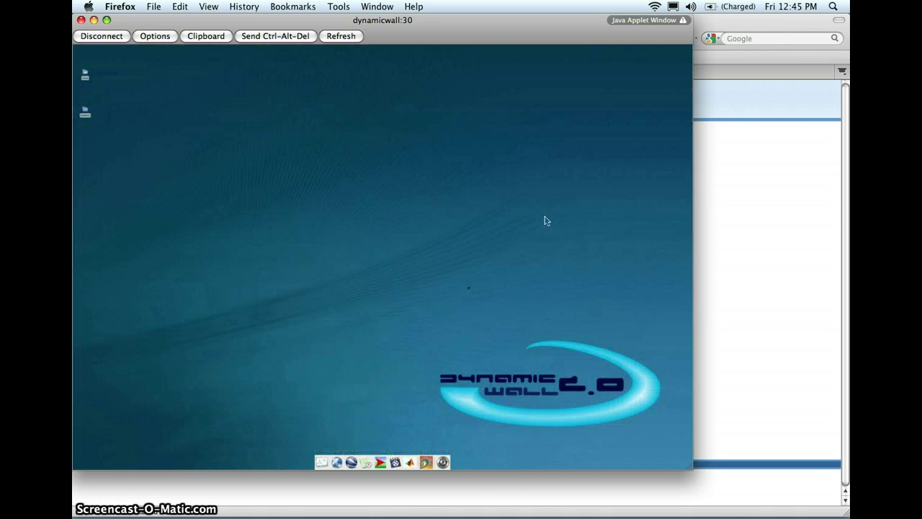
{"action": "left_click", "coordinate": [352, 463]}
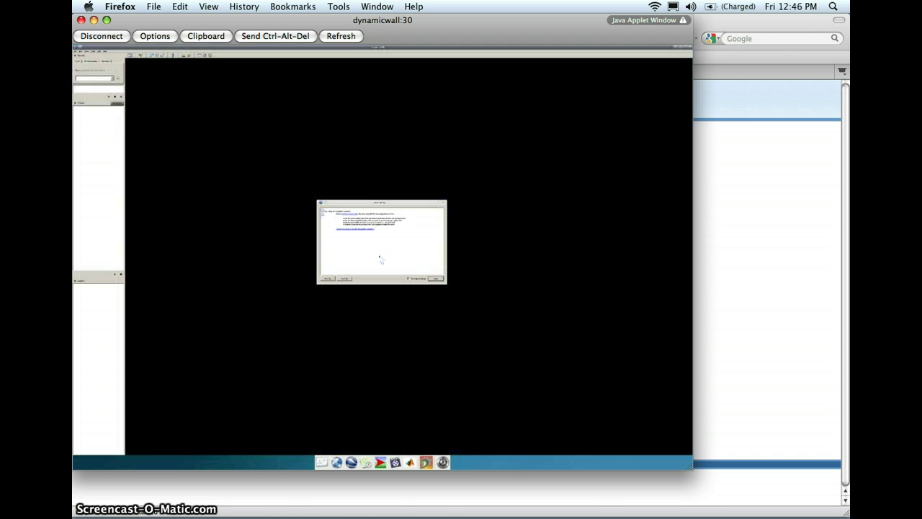
{"action": "left_click", "coordinate": [437, 281]}
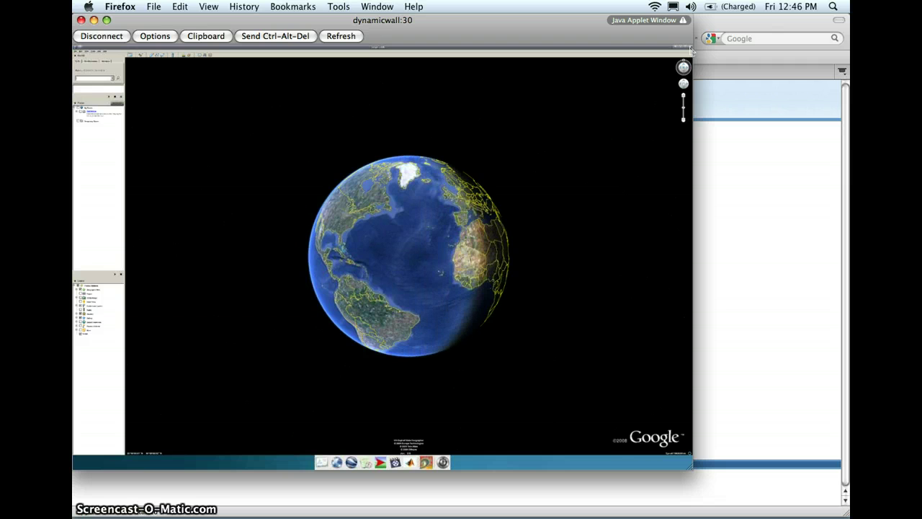
{"action": "left_click", "coordinate": [689, 49]}
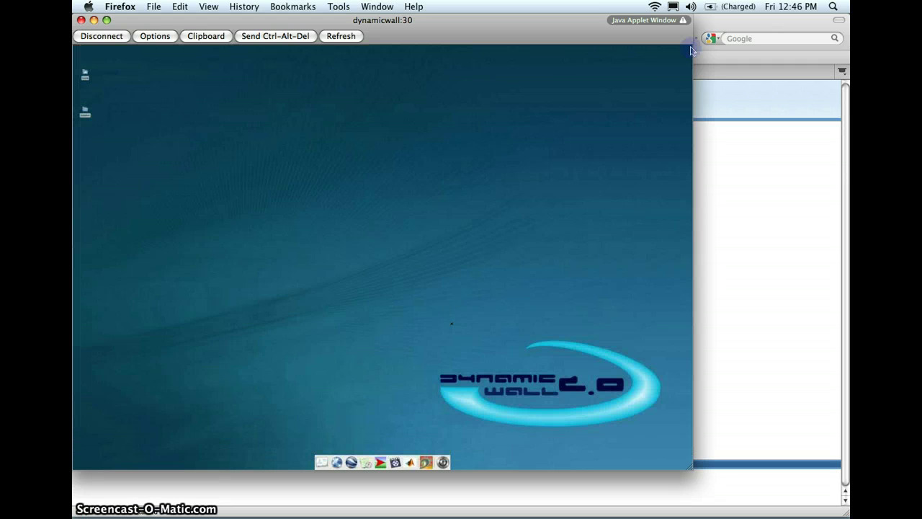
{"action": "left_click", "coordinate": [320, 463]}
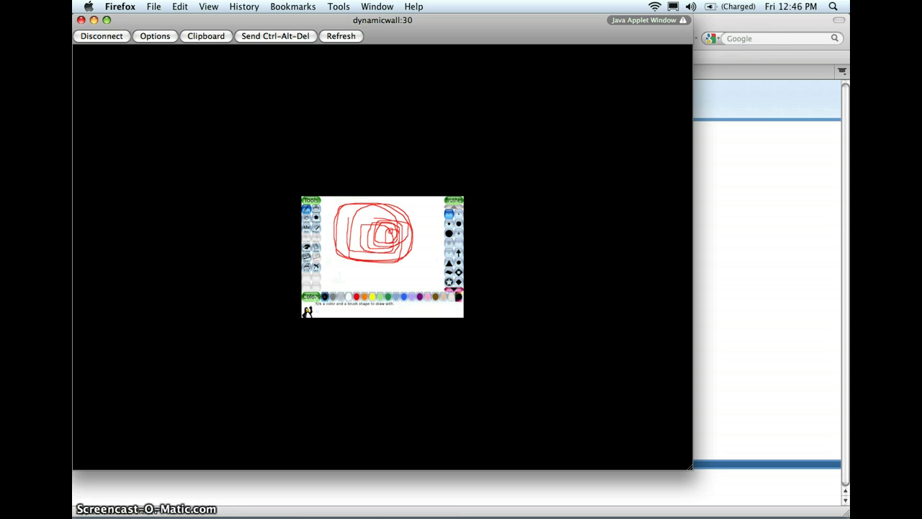
{"action": "left_click", "coordinate": [333, 297]}
{"action": "mouse_move", "coordinate": [342, 209]}
{"action": "left_mouse_down"}
{"action": "mouse_move", "coordinate": [350, 259]}
{"action": "mouse_move", "coordinate": [397, 237]}
{"action": "left_mouse_up"}
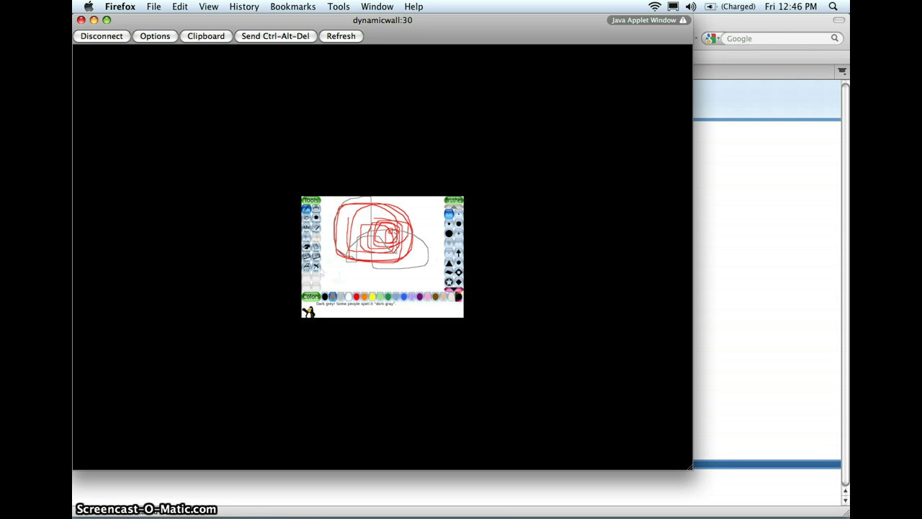
{"action": "left_click", "coordinate": [316, 267]}
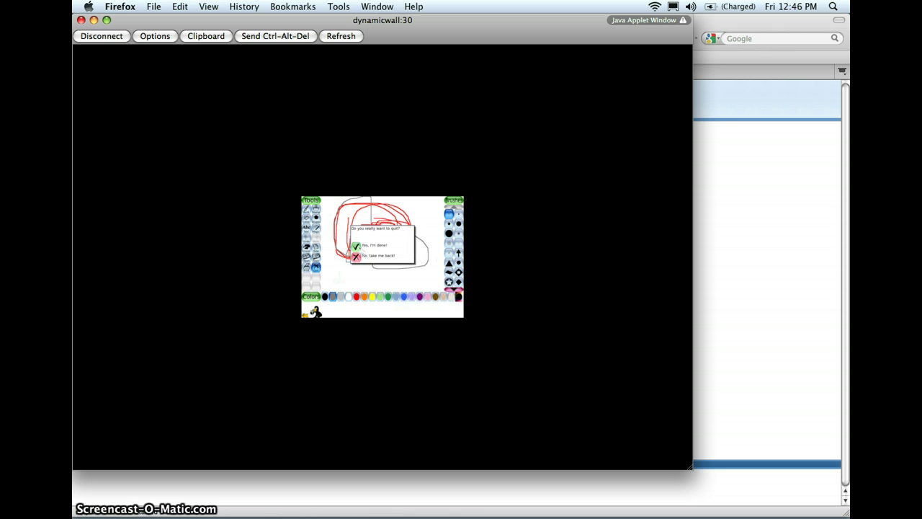
{"action": "left_click", "coordinate": [357, 247]}
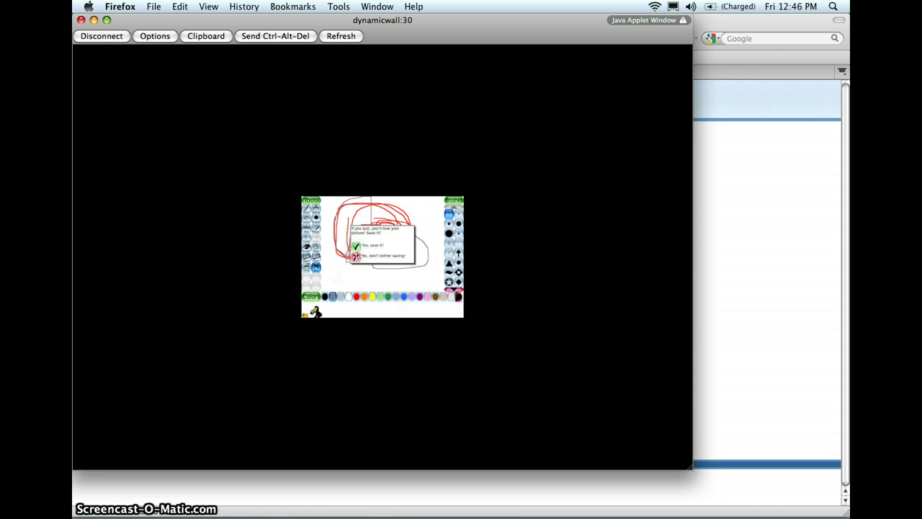
{"action": "left_click", "coordinate": [356, 257]}
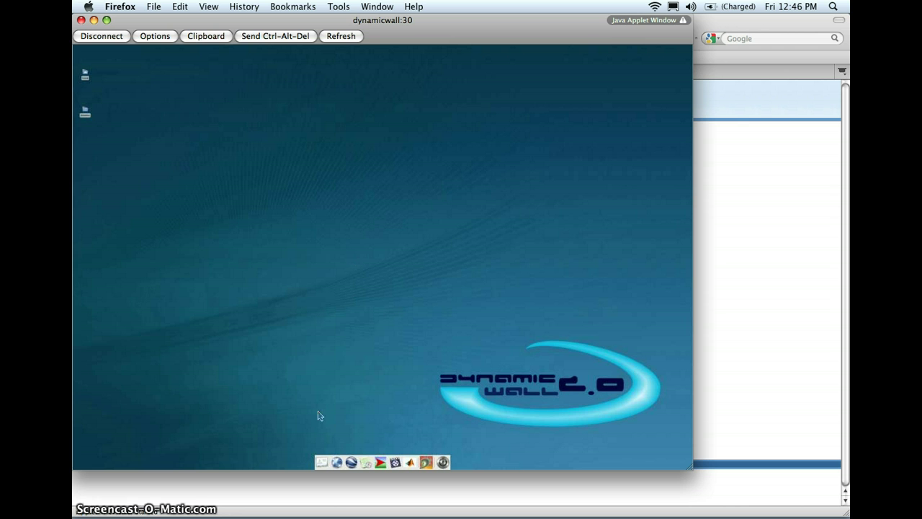
{"action": "left_click", "coordinate": [337, 463]}
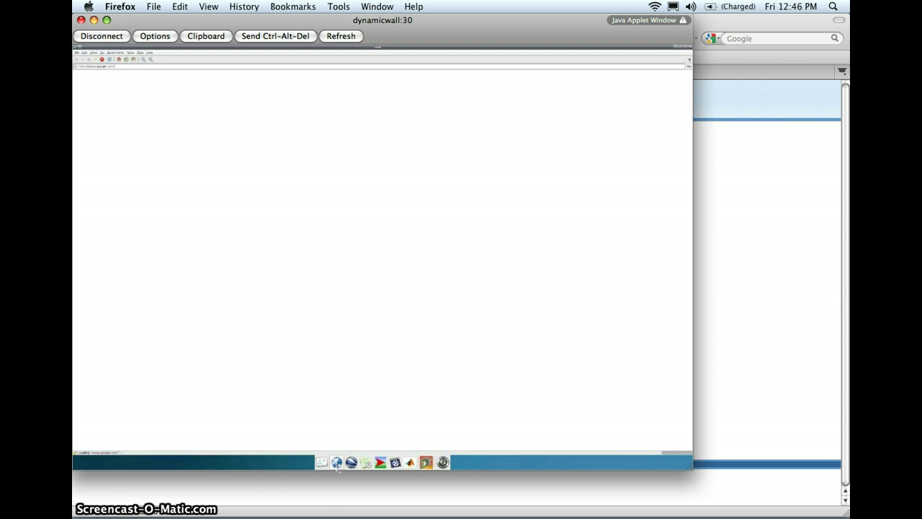
{"action": "left_click", "coordinate": [377, 107]}
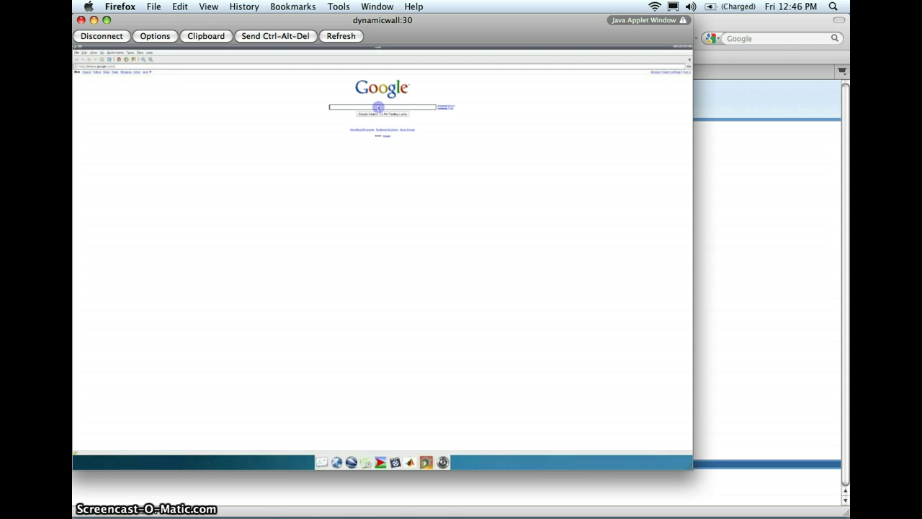
{"action": "type", "text": "bacterial"}
{"action": "key", "text": "Return"}
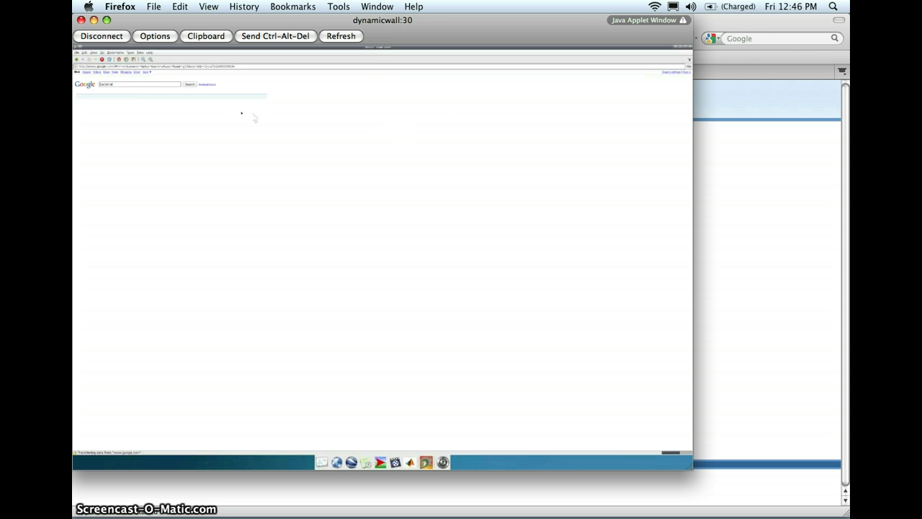
{"action": "left_click", "coordinate": [87, 72]}
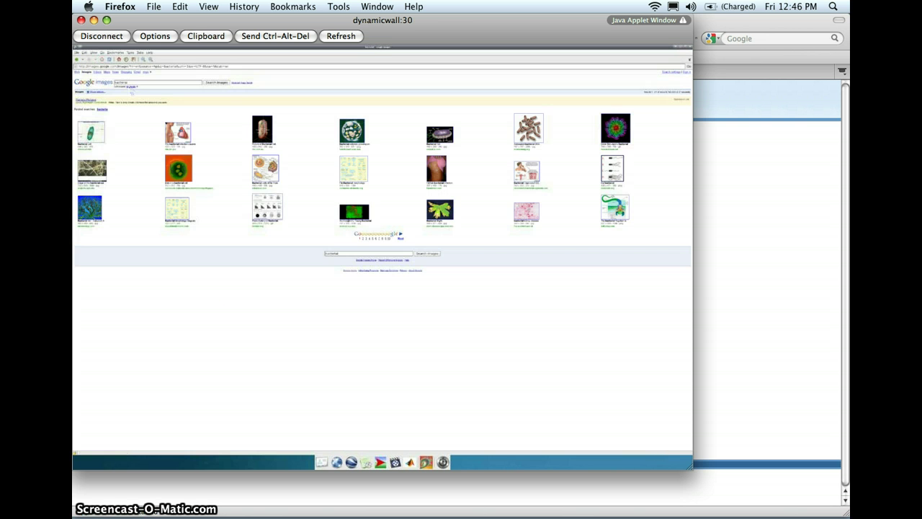
{"action": "double_click", "coordinate": [143, 82]}
{"action": "type", "text": "bacteria"}
{"action": "key", "text": "Return"}
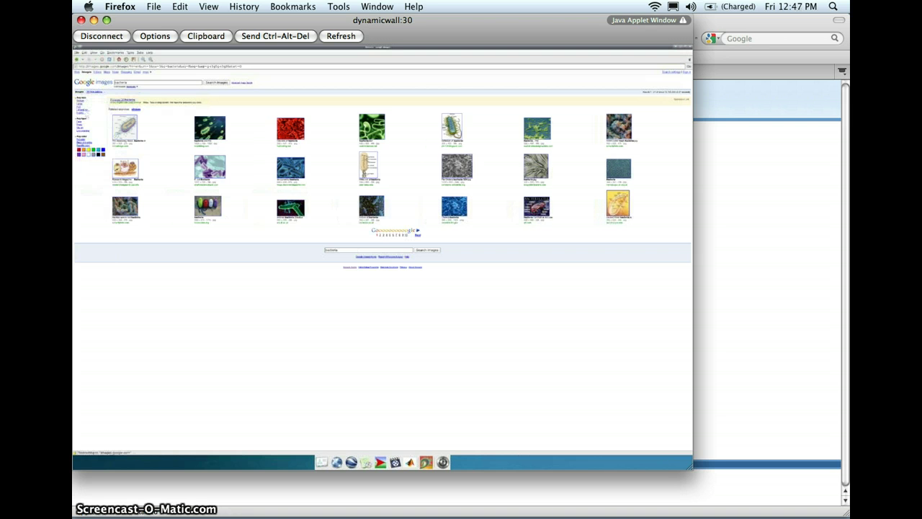
{"action": "left_click", "coordinate": [80, 104]}
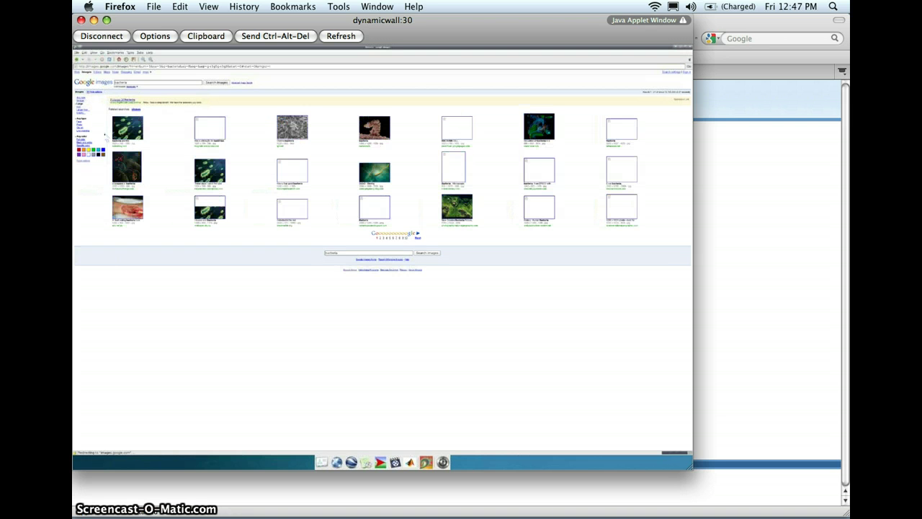
{"action": "left_click", "coordinate": [127, 134]}
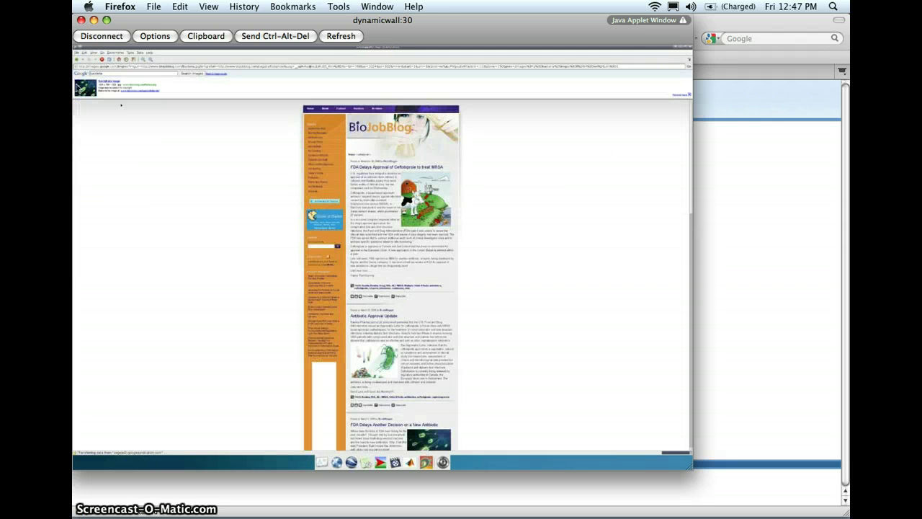
{"action": "left_click", "coordinate": [77, 87]}
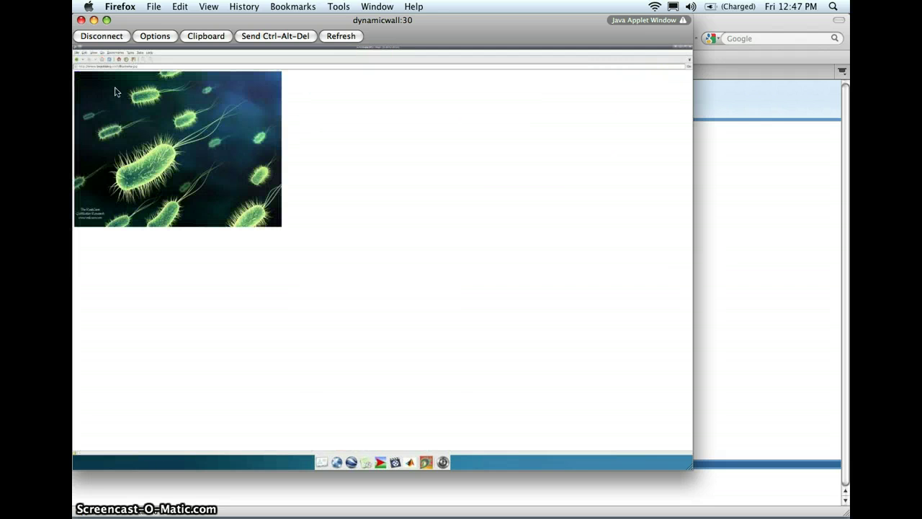
{"action": "left_click", "coordinate": [690, 53]}
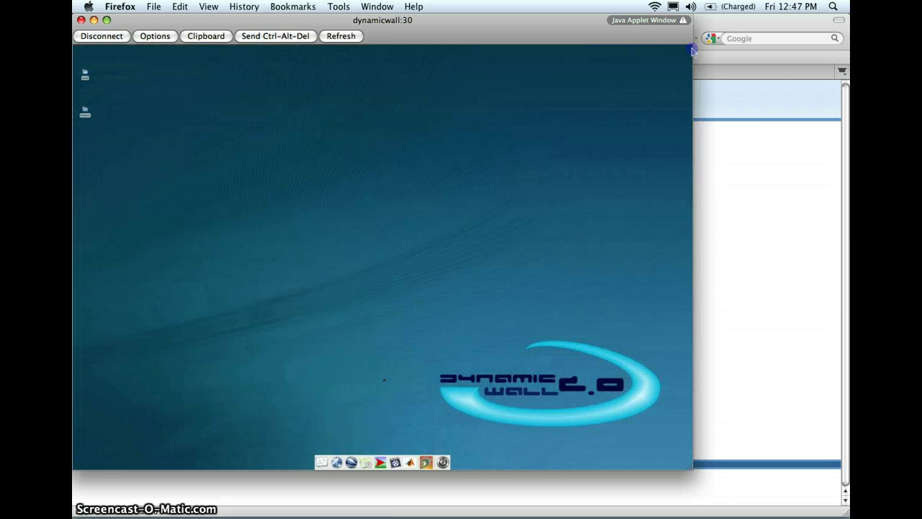
{"action": "left_click", "coordinate": [367, 463]}
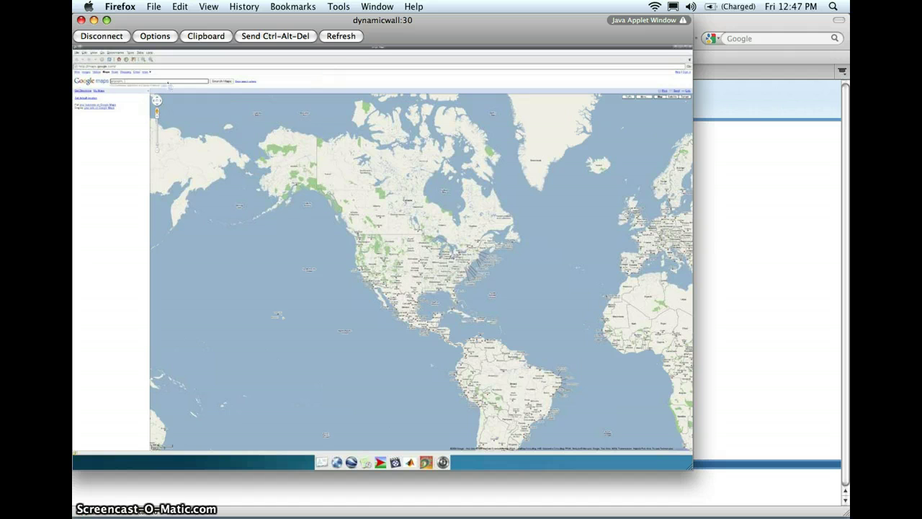
{"action": "type", "text": "france"}
{"action": "key", "text": "Return"}
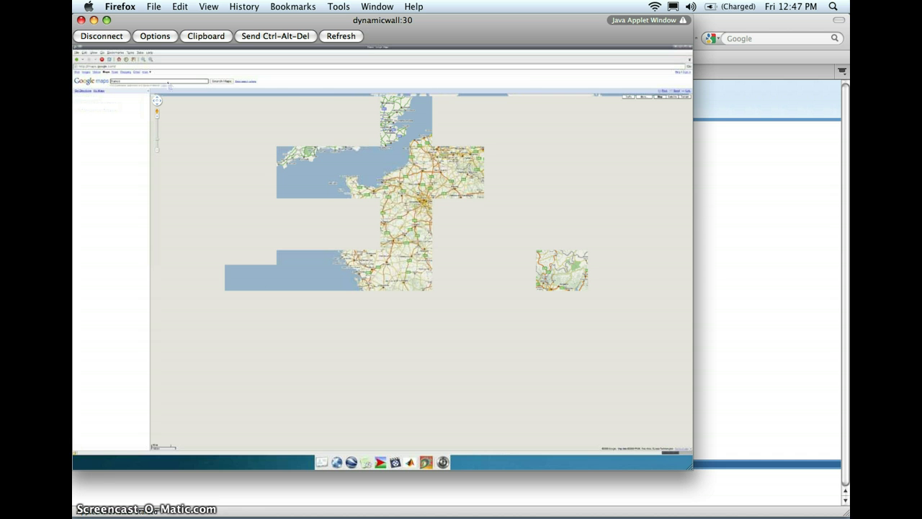
{"action": "left_click", "coordinate": [674, 96]}
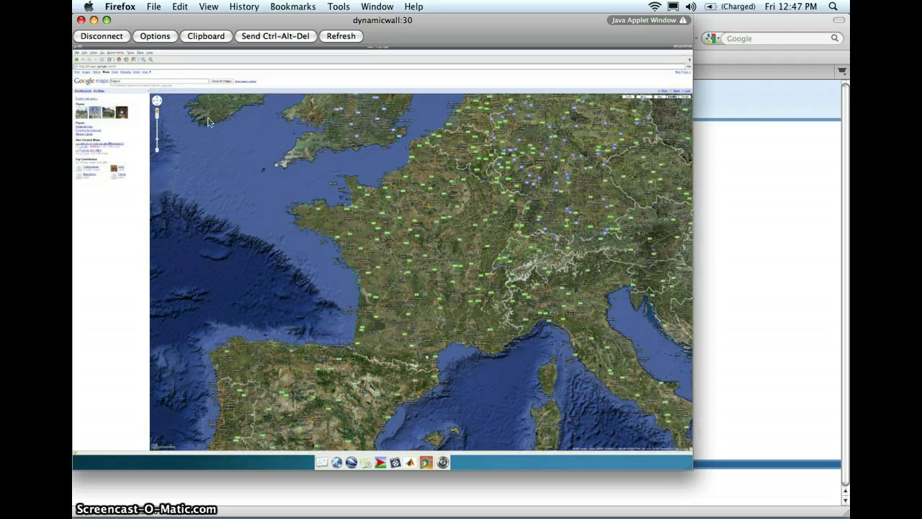
{"action": "left_click", "coordinate": [137, 82]}
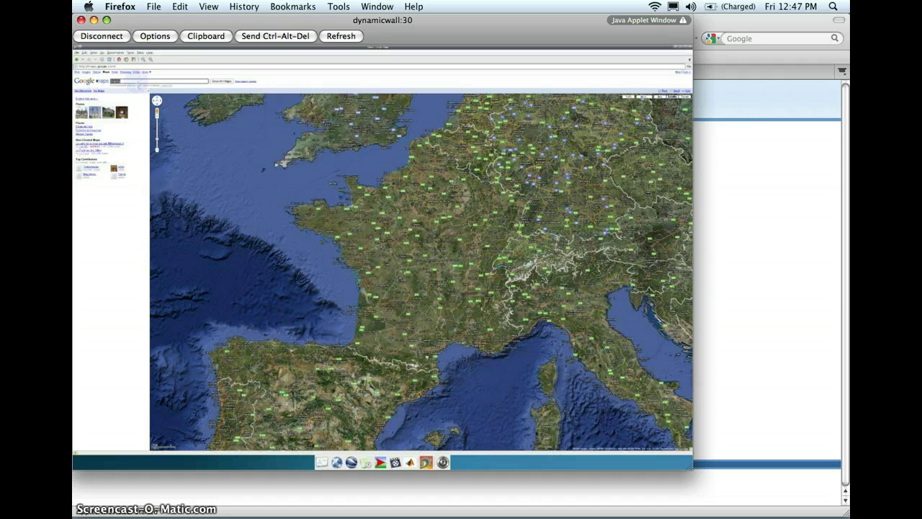
{"action": "key", "text": "BackSpace"}
{"action": "type", "text": "paris"}
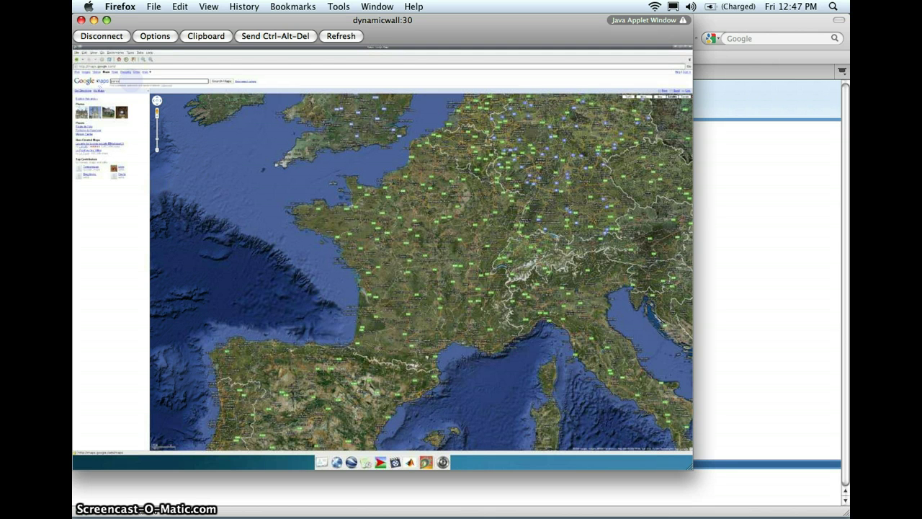
{"action": "key", "text": "Return"}
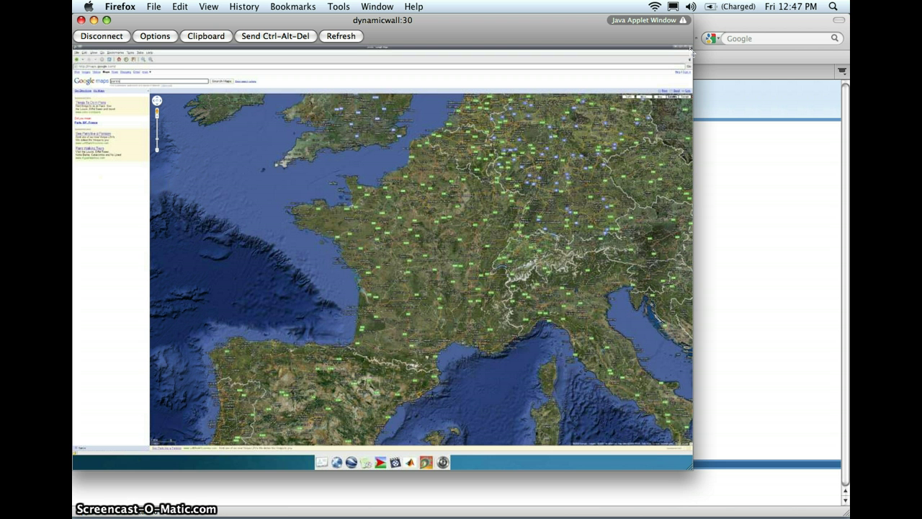
{"action": "left_click", "coordinate": [691, 48]}
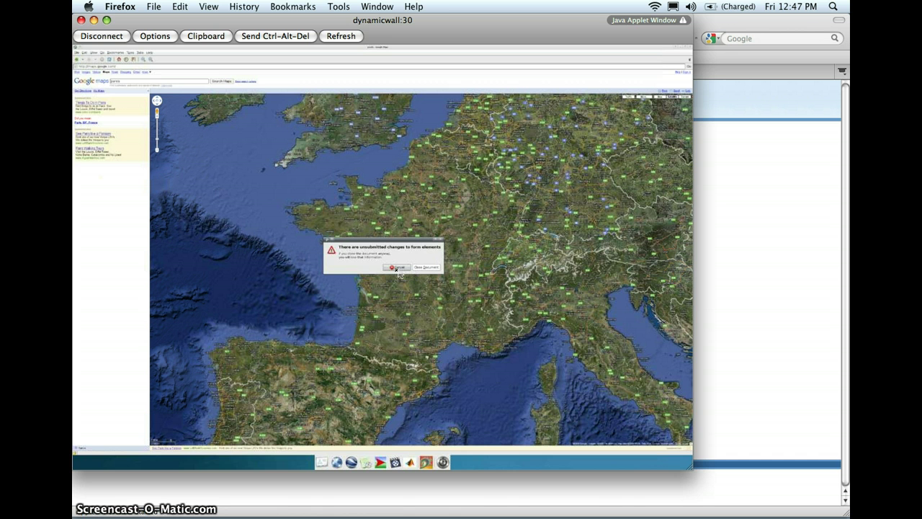
{"action": "left_click", "coordinate": [424, 267]}
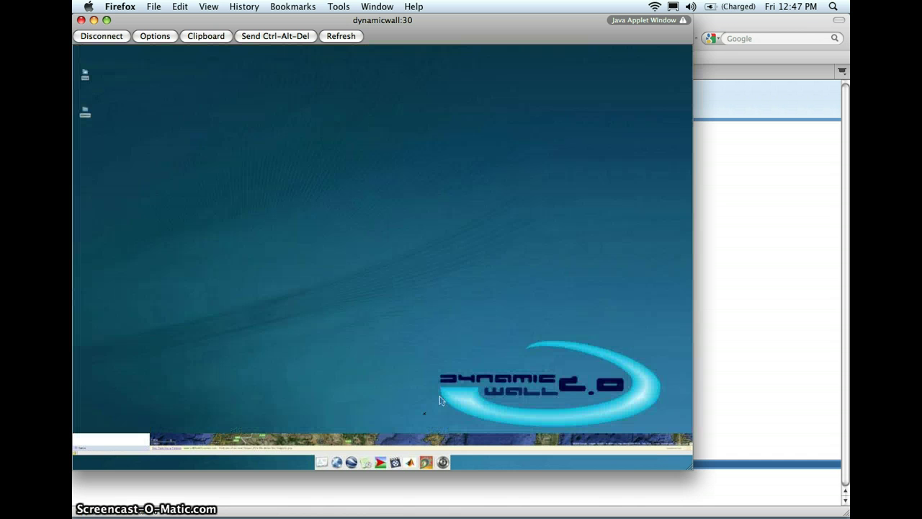
{"action": "left_click", "coordinate": [381, 462]}
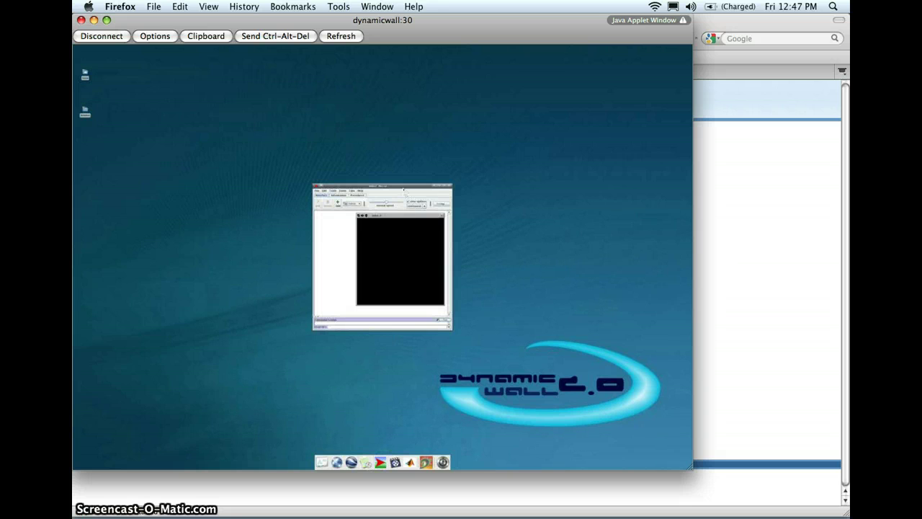
{"action": "left_click", "coordinate": [316, 190]}
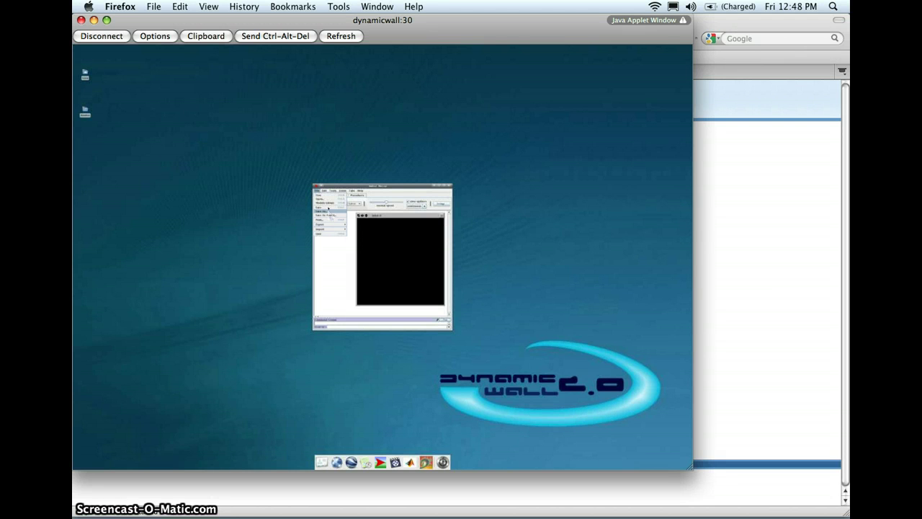
{"action": "left_click", "coordinate": [327, 203]}
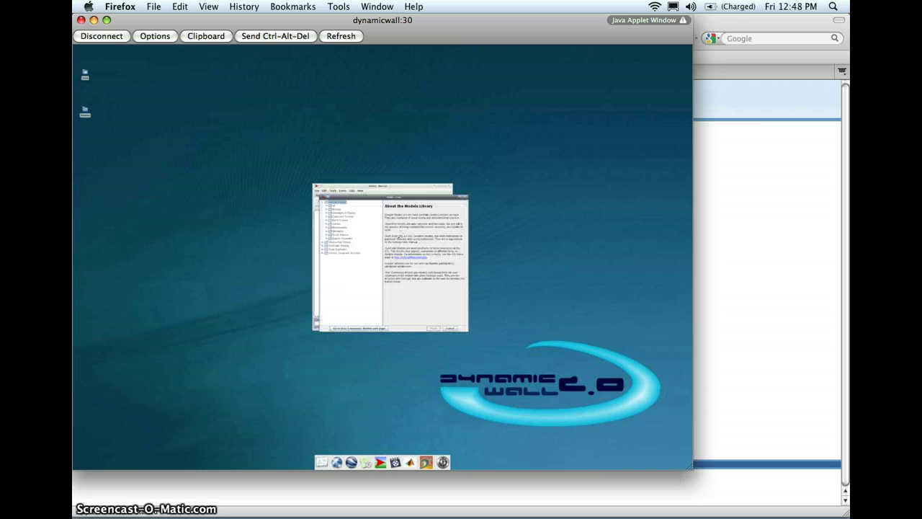
{"action": "double_click", "coordinate": [342, 222]}
{"action": "left_click", "coordinate": [343, 224]}
{"action": "left_click", "coordinate": [433, 328]}
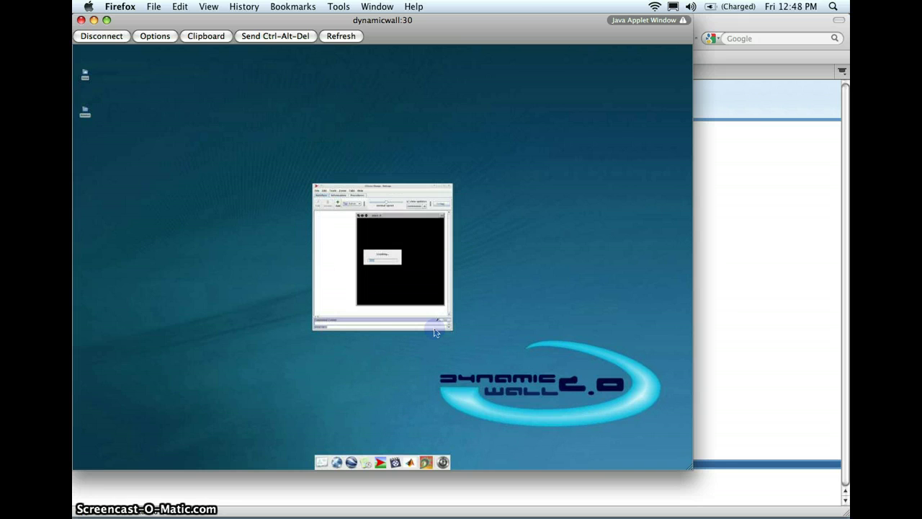
{"action": "left_click", "coordinate": [327, 217]}
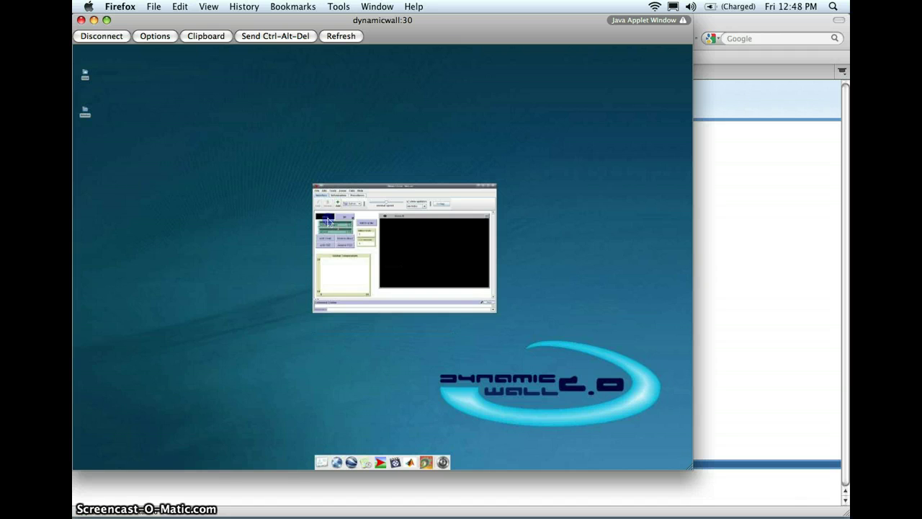
{"action": "left_click_drag", "start_coordinate": [466, 187], "coordinate": [374, 132]}
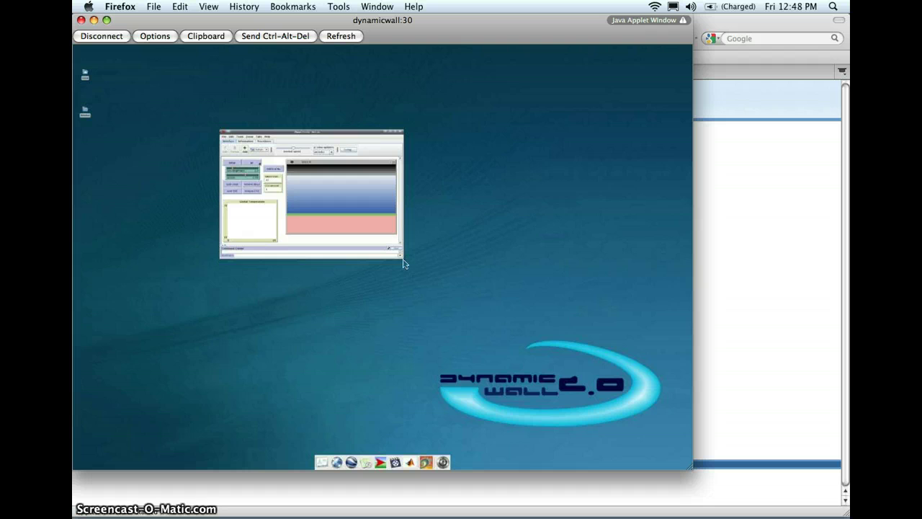
{"action": "left_click_drag", "start_coordinate": [403, 257], "coordinate": [542, 392]}
{"action": "right_click", "coordinate": [332, 200]}
{"action": "left_click", "coordinate": [477, 199]}
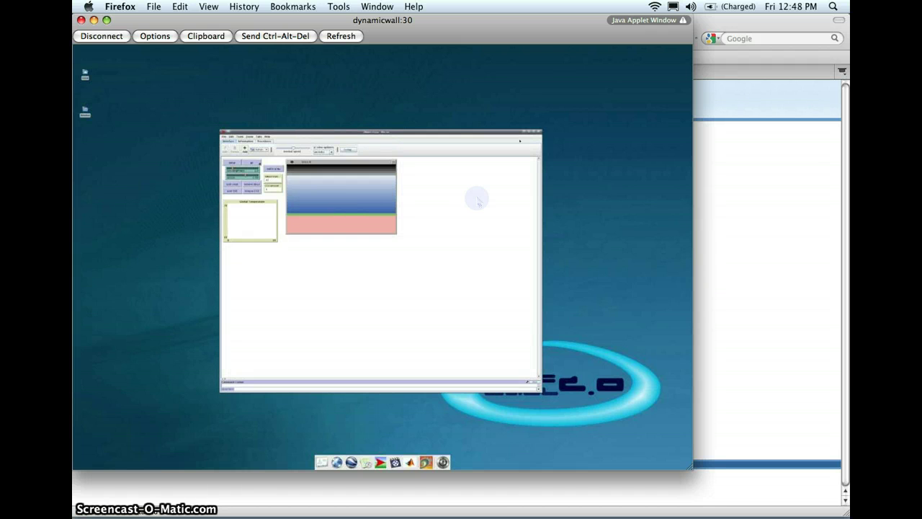
{"action": "left_click", "coordinate": [539, 133]}
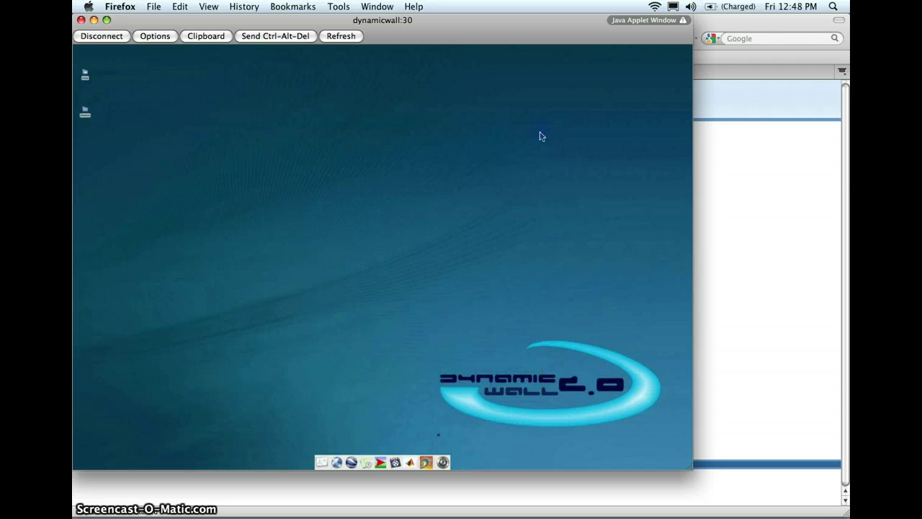
{"action": "left_click", "coordinate": [398, 463]}
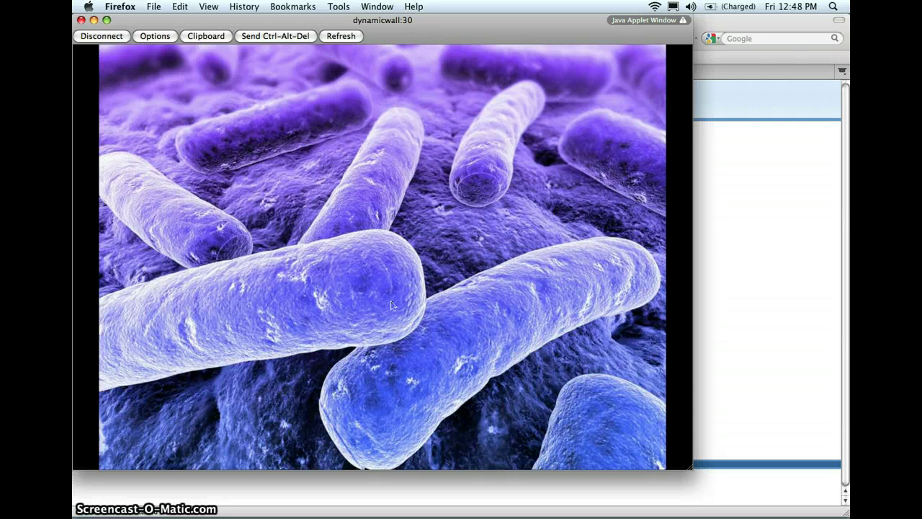
{"action": "key", "text": "Escape"}
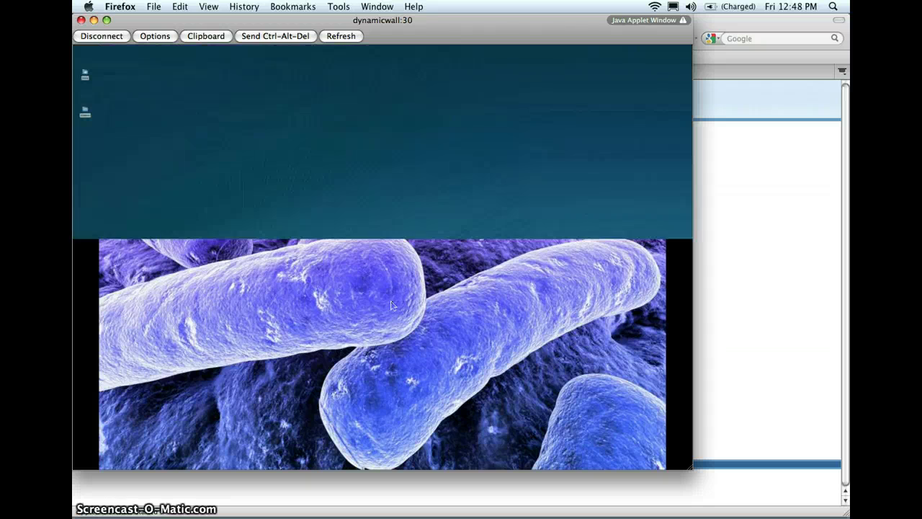
{"action": "left_click", "coordinate": [411, 461]}
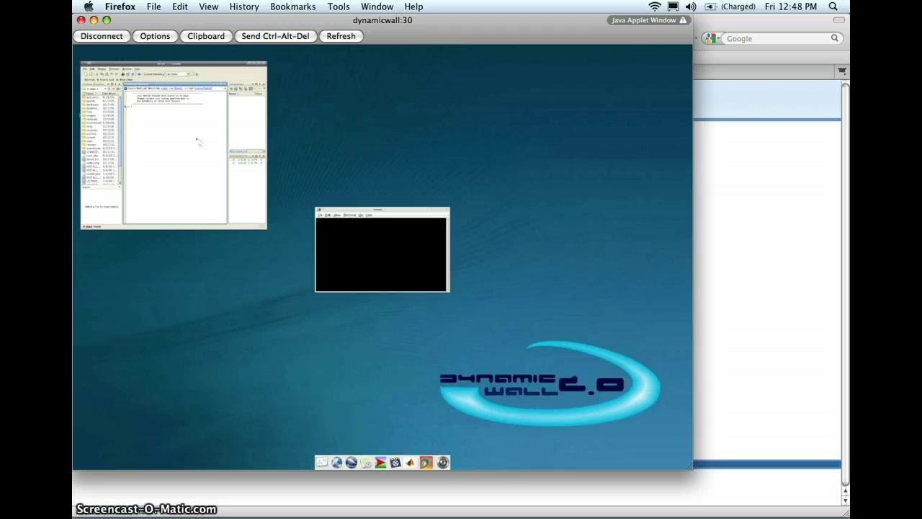
{"action": "left_click", "coordinate": [265, 66]}
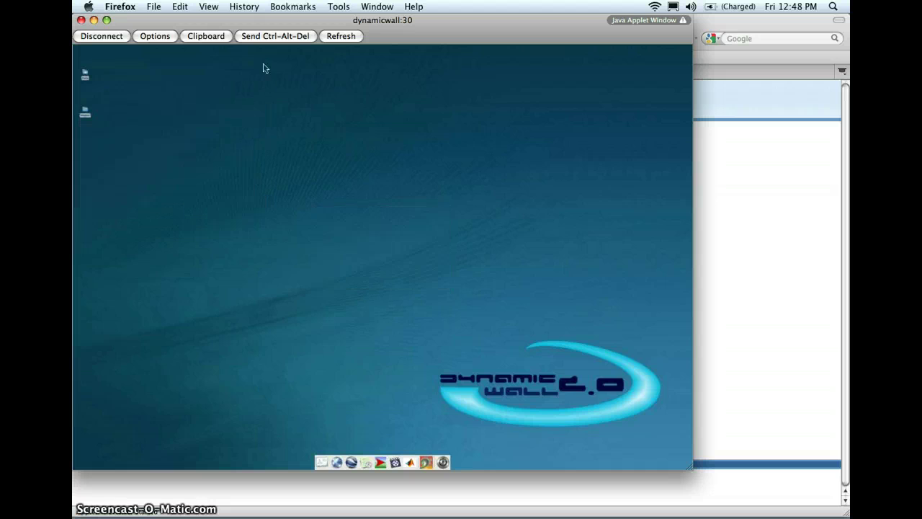
Run the Mandelbrot fractal viewer and zoom in, then end the session and dismiss the error.
{"action": "left_click", "coordinate": [426, 463]}
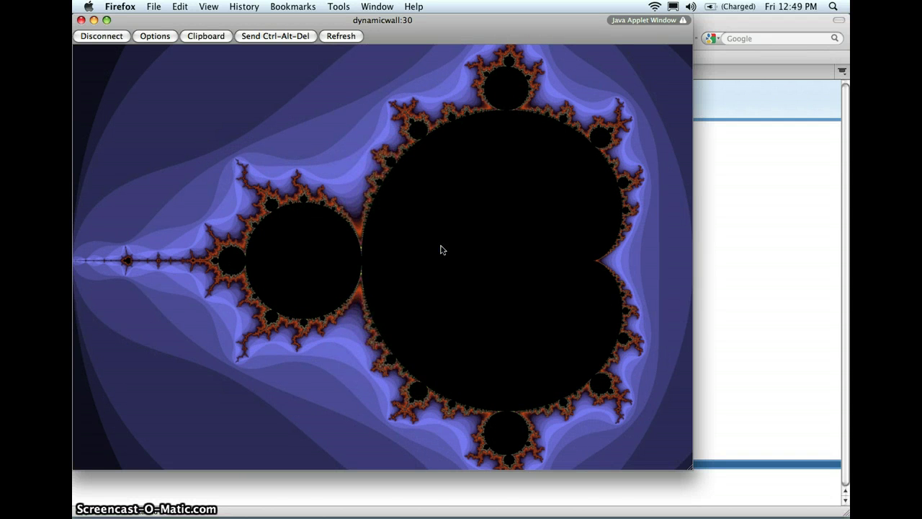
{"action": "left_click", "coordinate": [442, 247]}
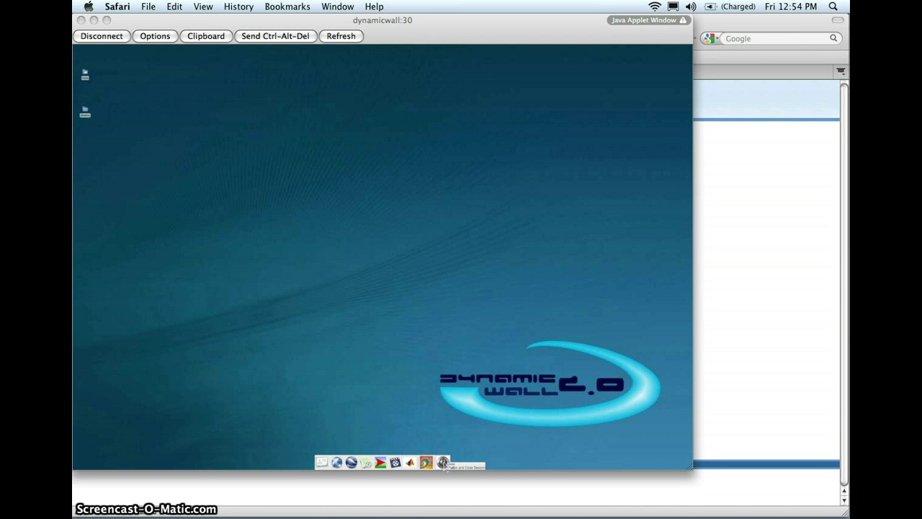
{"action": "left_click", "coordinate": [443, 462]}
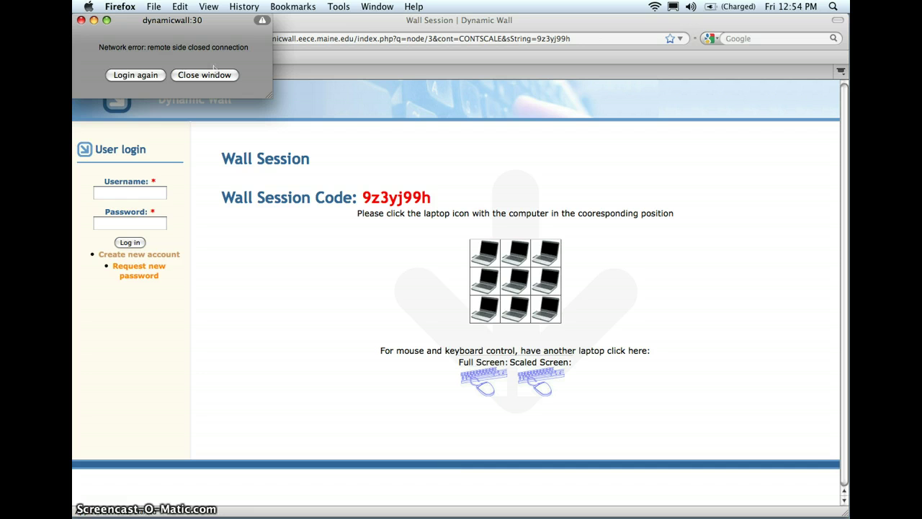
{"action": "left_click", "coordinate": [214, 75]}
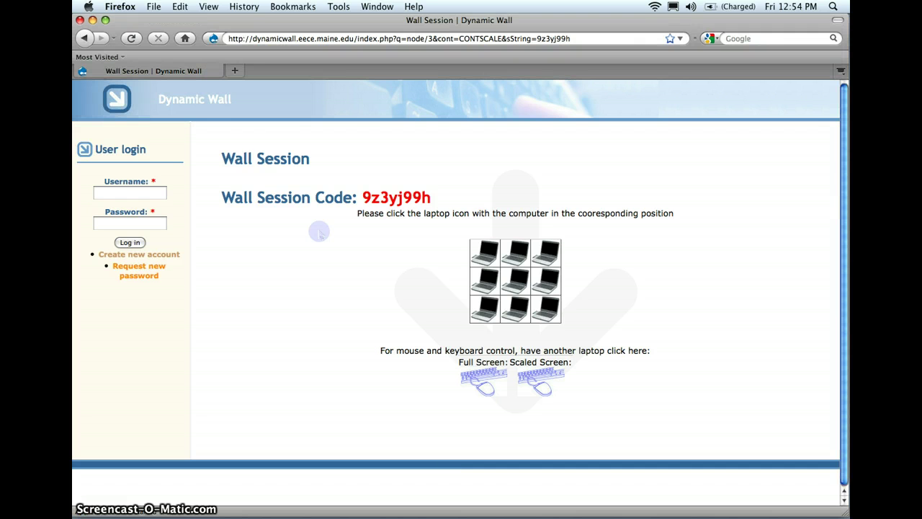